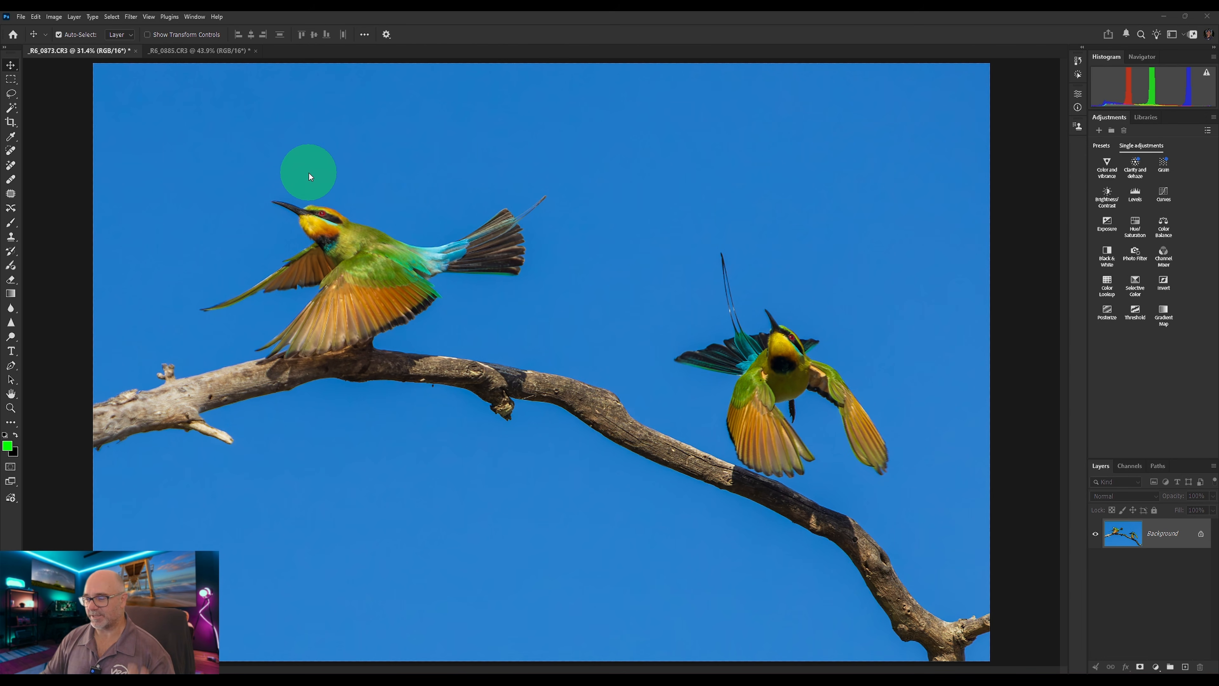
# Crop the _R6_0885.CR3 photo at its original ratio to the blurred foliage in its lower-right part
pyautogui.click(190, 50)
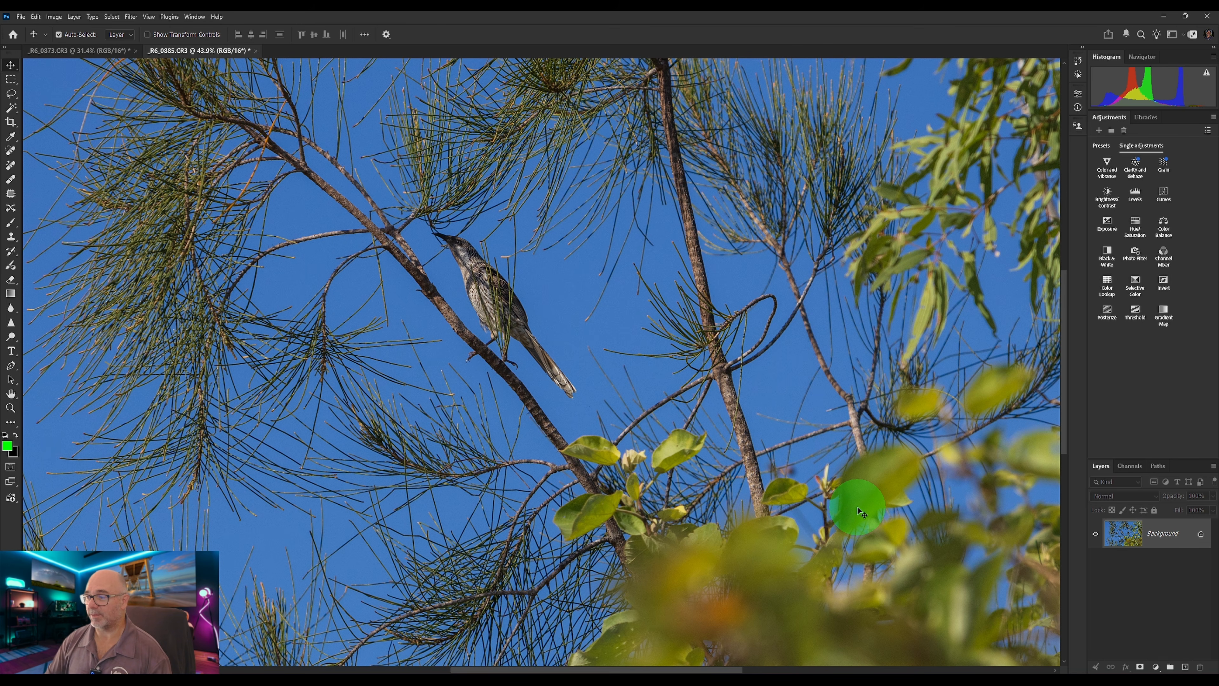
pyautogui.click(77, 51)
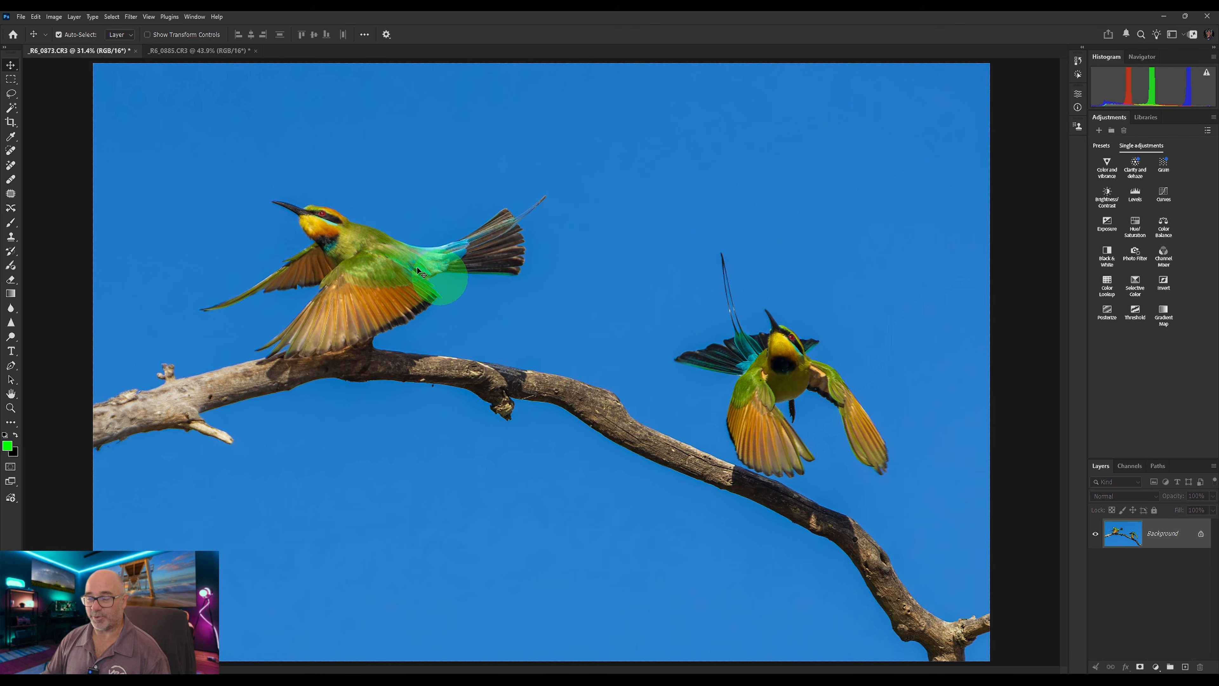
pyautogui.click(209, 51)
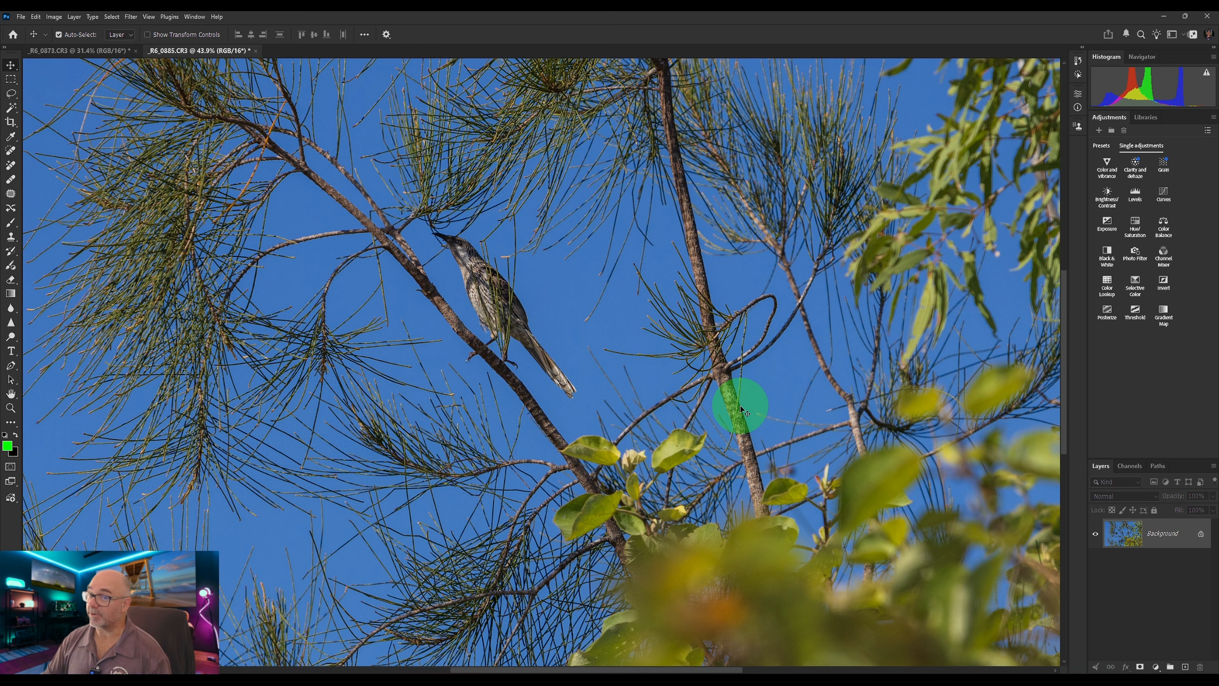
pyautogui.click(10, 122)
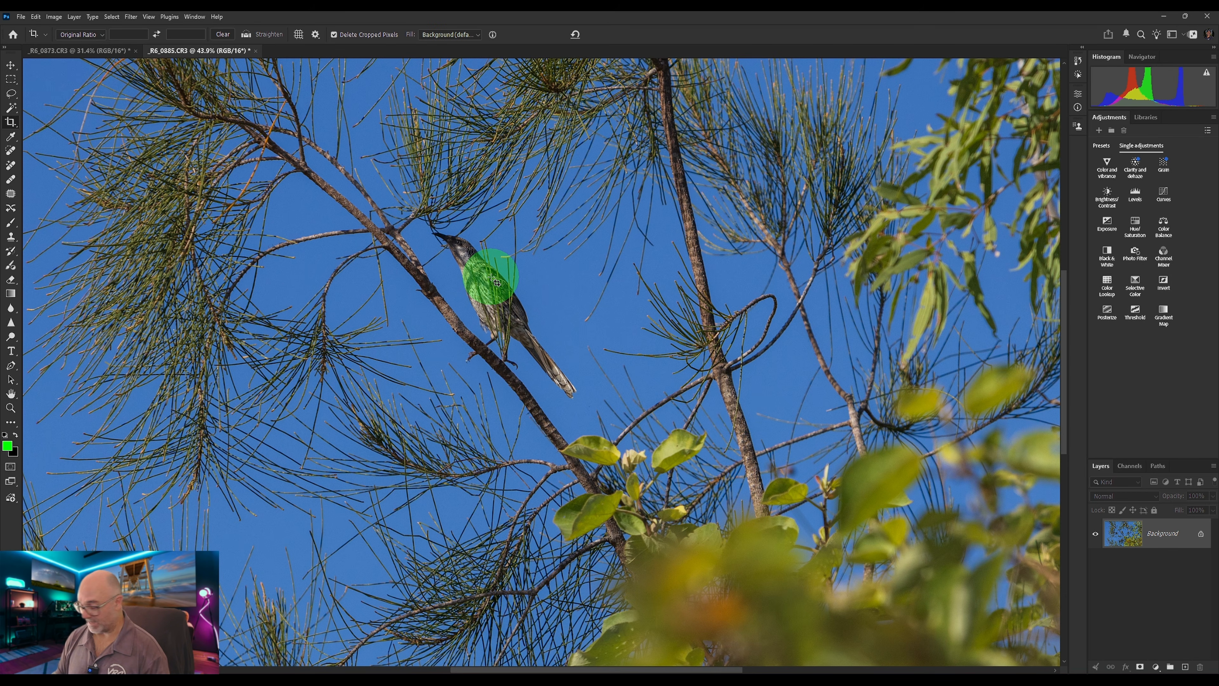
pyautogui.hotkey('ctrl', '0')
pyautogui.moveTo(98, 68); pyautogui.dragTo(329, 229)
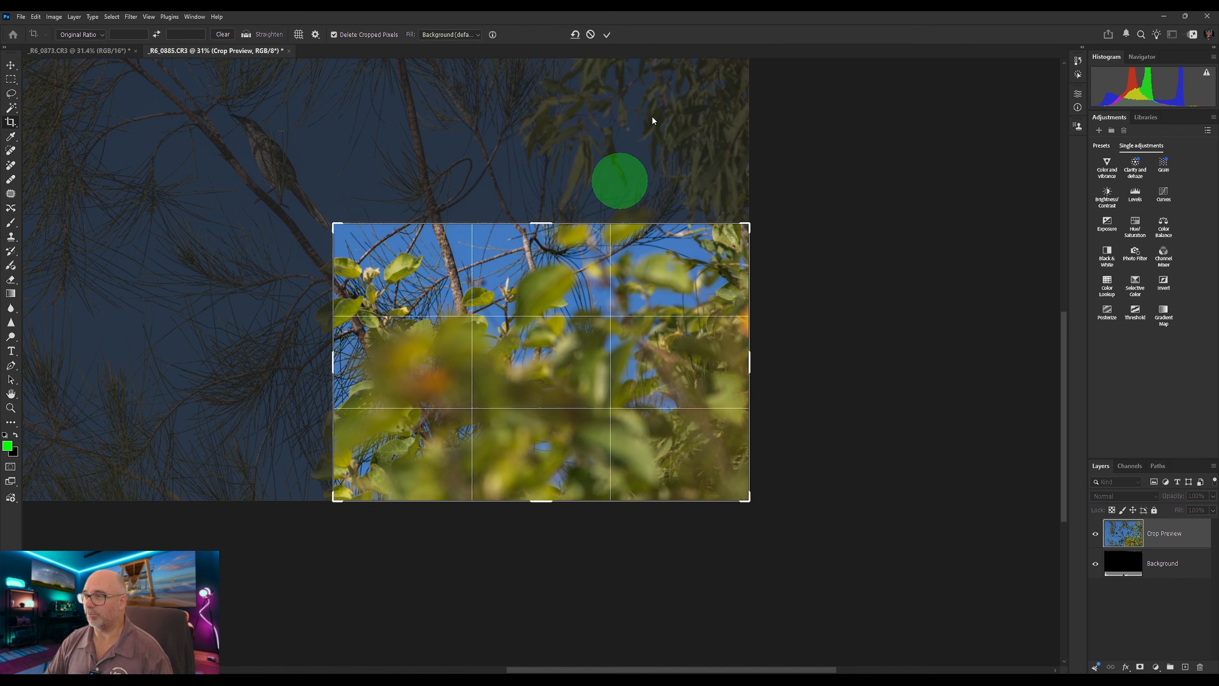
pyautogui.click(606, 35)
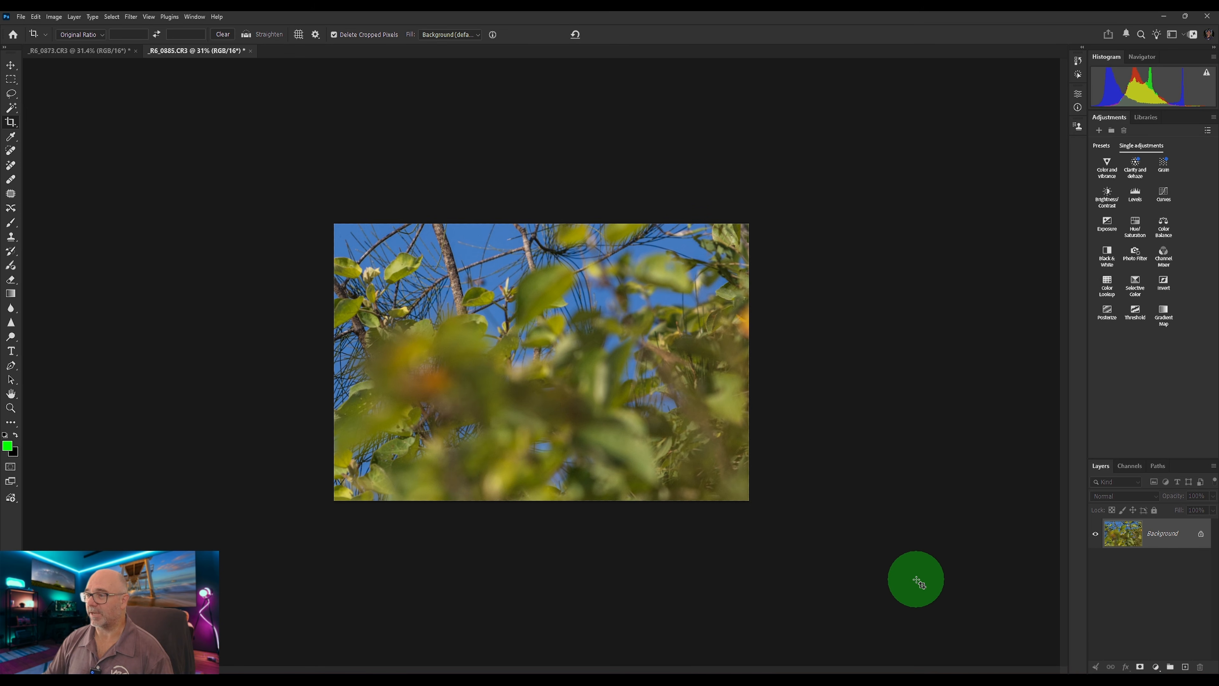
# Clone foliage from the lower-right area over the sky and branches in the upper-left part, using a slightly larger Clone Stamp brush
pyautogui.scroll(3, 582, 476)
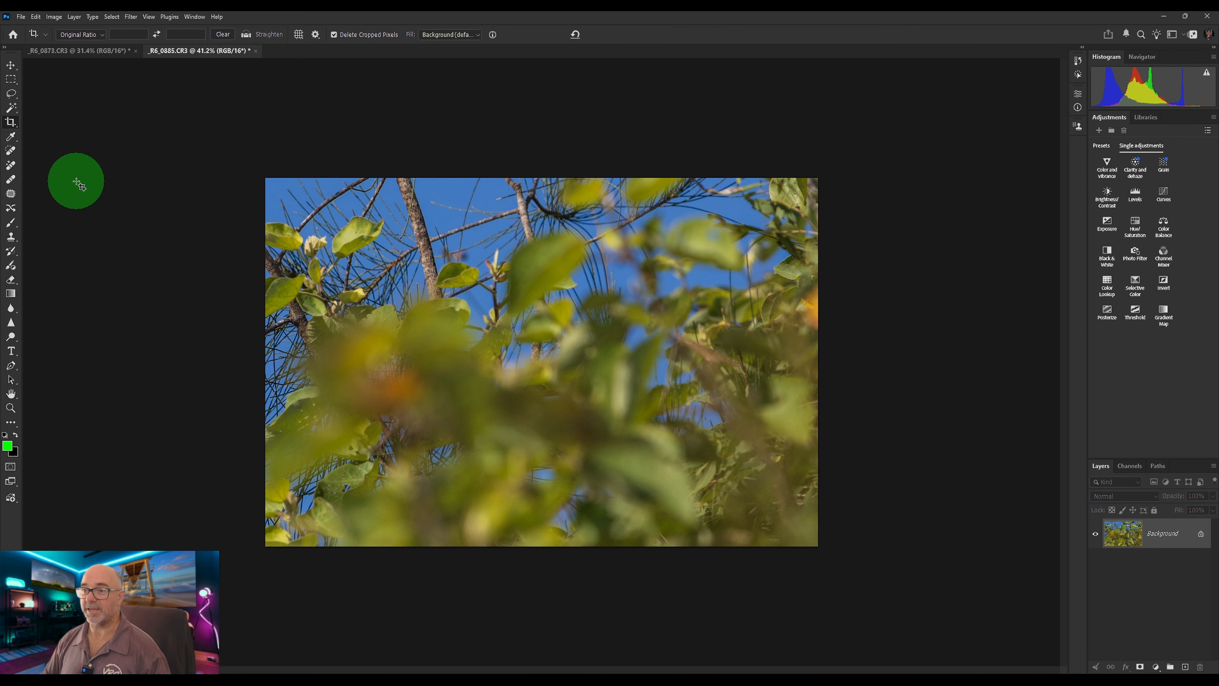
pyautogui.click(11, 238)
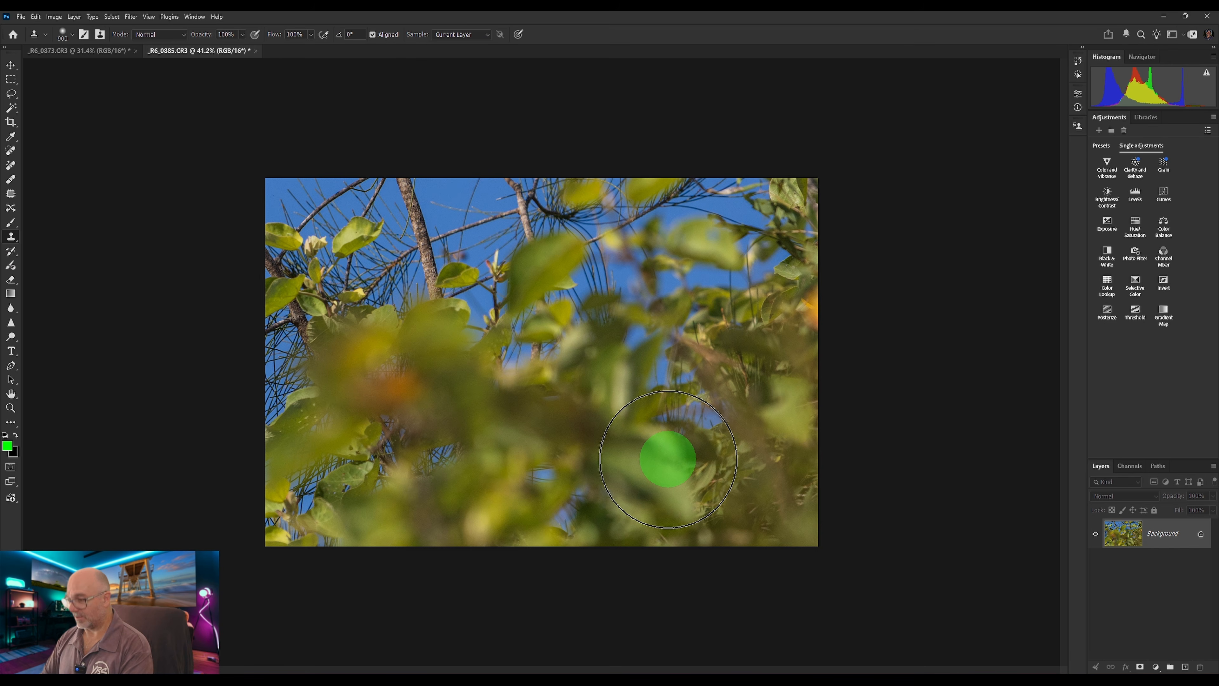
pyautogui.press(']')
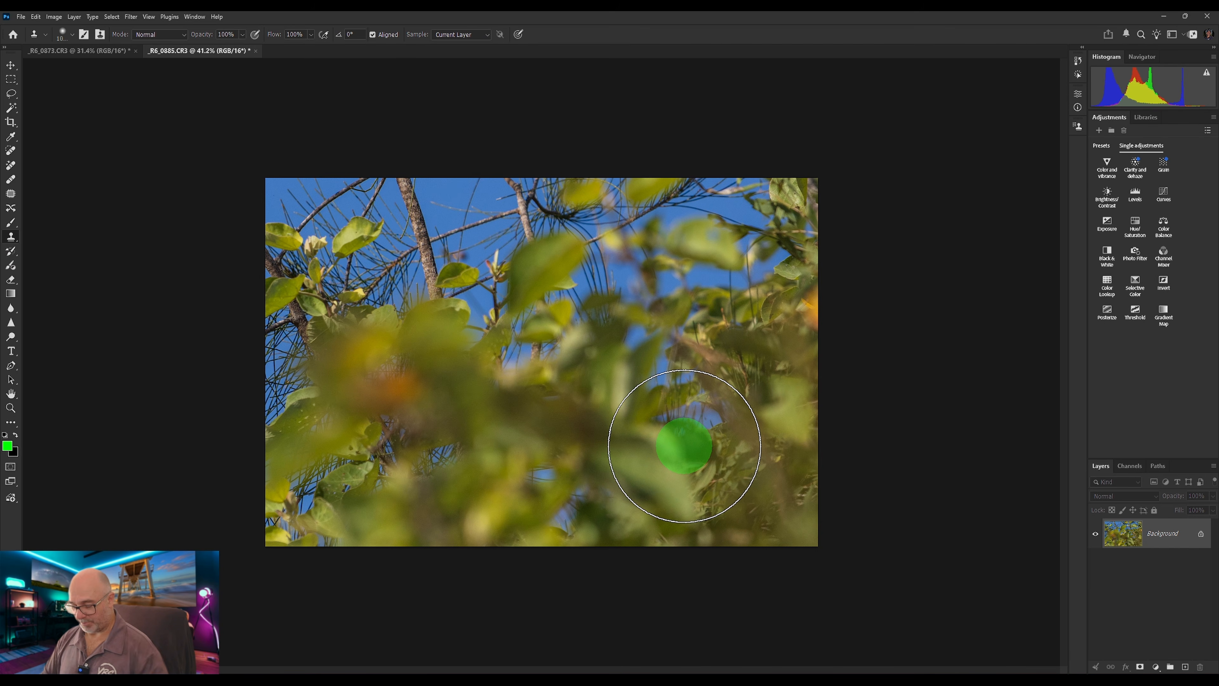
pyautogui.keyDown('alt'); pyautogui.click(658, 448); pyautogui.keyUp('alt')
pyautogui.moveTo(286, 205)
pyautogui.mouseDown()
pyautogui.moveTo(410, 194)
pyautogui.moveTo(340, 207)
pyautogui.moveTo(380, 196)
pyautogui.moveTo(285, 284)
pyautogui.moveTo(286, 261)
pyautogui.moveTo(402, 284)
pyautogui.mouseUp()
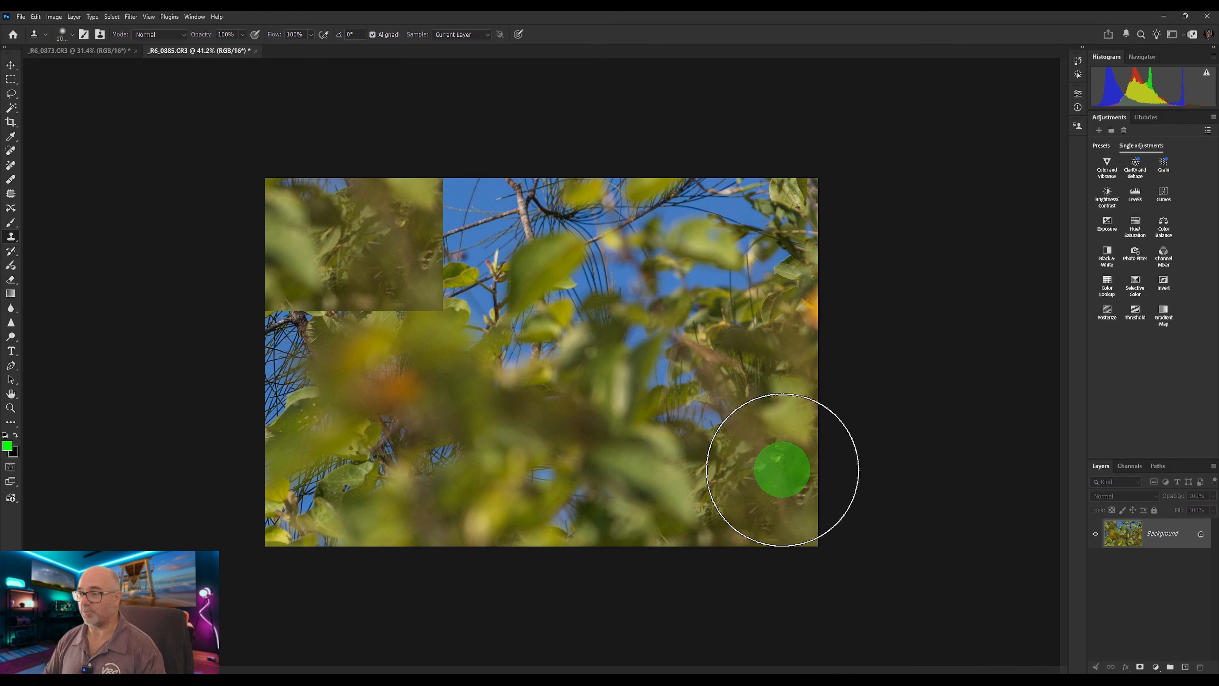
pyautogui.keyDown('alt'); pyautogui.click(707, 416); pyautogui.keyUp('alt')
pyautogui.moveTo(455, 300)
pyautogui.mouseDown()
pyautogui.moveTo(462, 275)
pyautogui.moveTo(452, 222)
pyautogui.mouseUp()
pyautogui.keyDown('alt'); pyautogui.click(711, 453); pyautogui.keyUp('alt')
pyautogui.moveTo(361, 356)
pyautogui.mouseDown()
pyautogui.moveTo(344, 320)
pyautogui.moveTo(270, 309)
pyautogui.mouseUp()
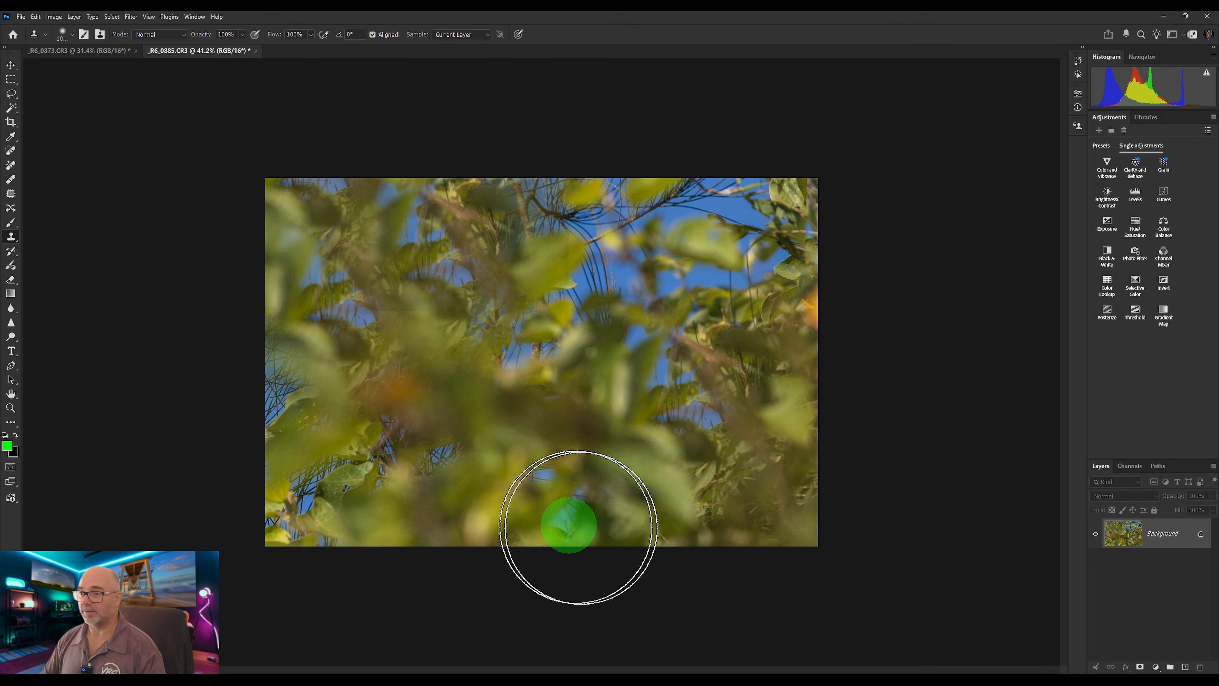
# Clone the orange blurred patch over the upper-right sky and undo the stray stroke in the lower-right foliage
pyautogui.keyDown('alt'); pyautogui.click(708, 380); pyautogui.keyUp('alt')
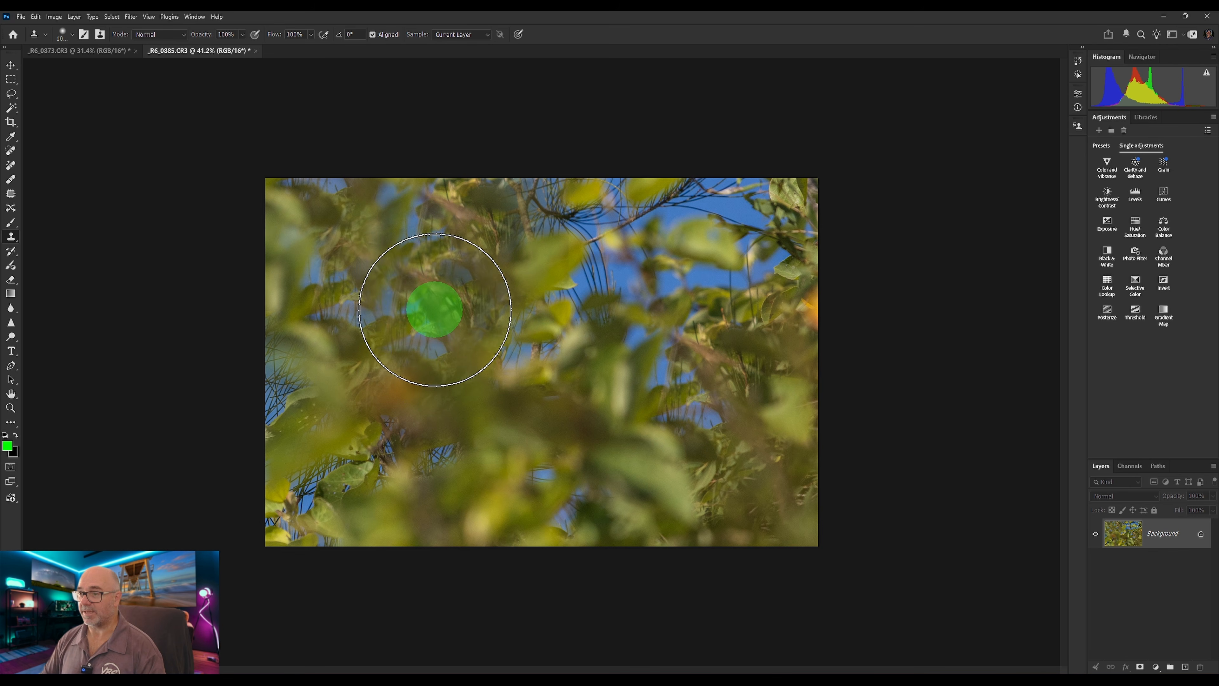
pyautogui.keyDown('alt'); pyautogui.click(397, 390); pyautogui.keyUp('alt')
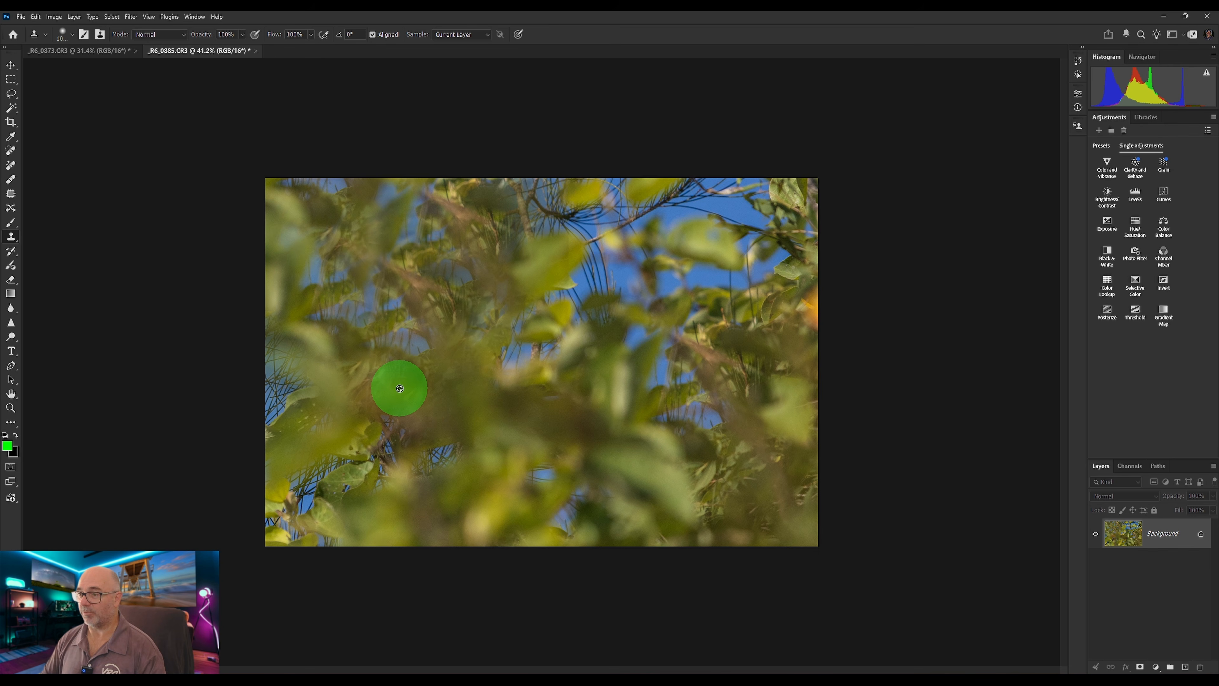
pyautogui.keyDown('alt'); pyautogui.click(400, 388); pyautogui.keyUp('alt')
pyautogui.click(677, 194)
pyautogui.moveTo(677, 194); pyautogui.dragTo(742, 481)
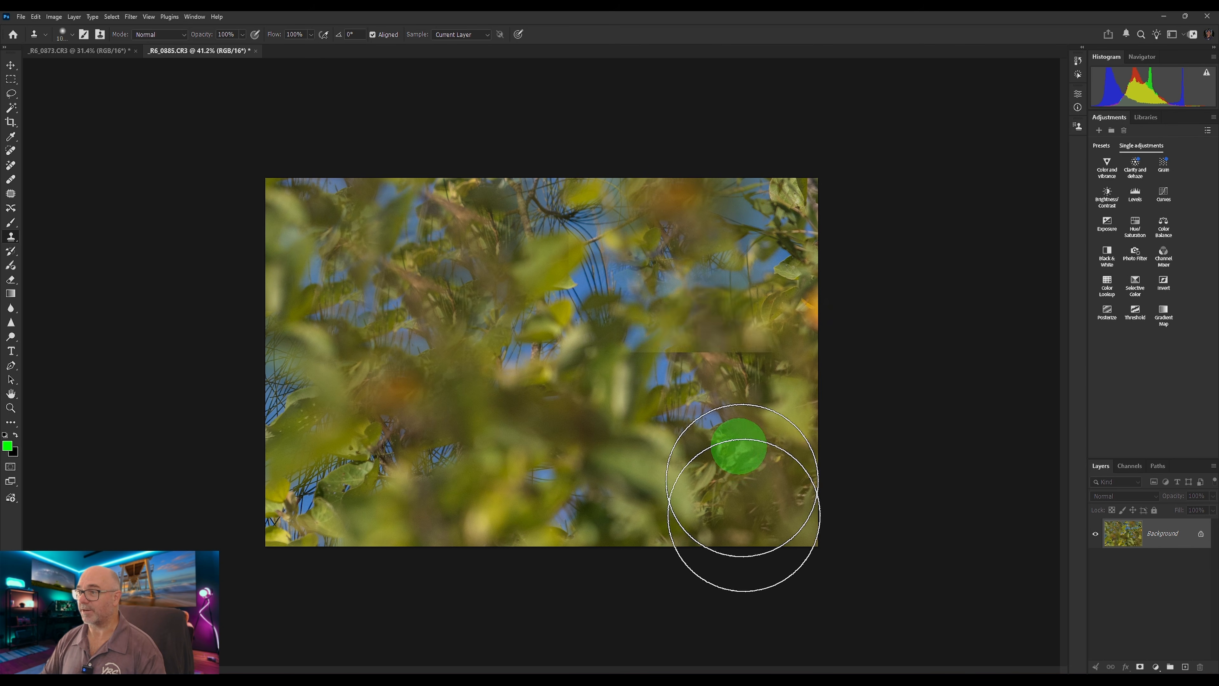
pyautogui.hotkey('ctrl', 'z')
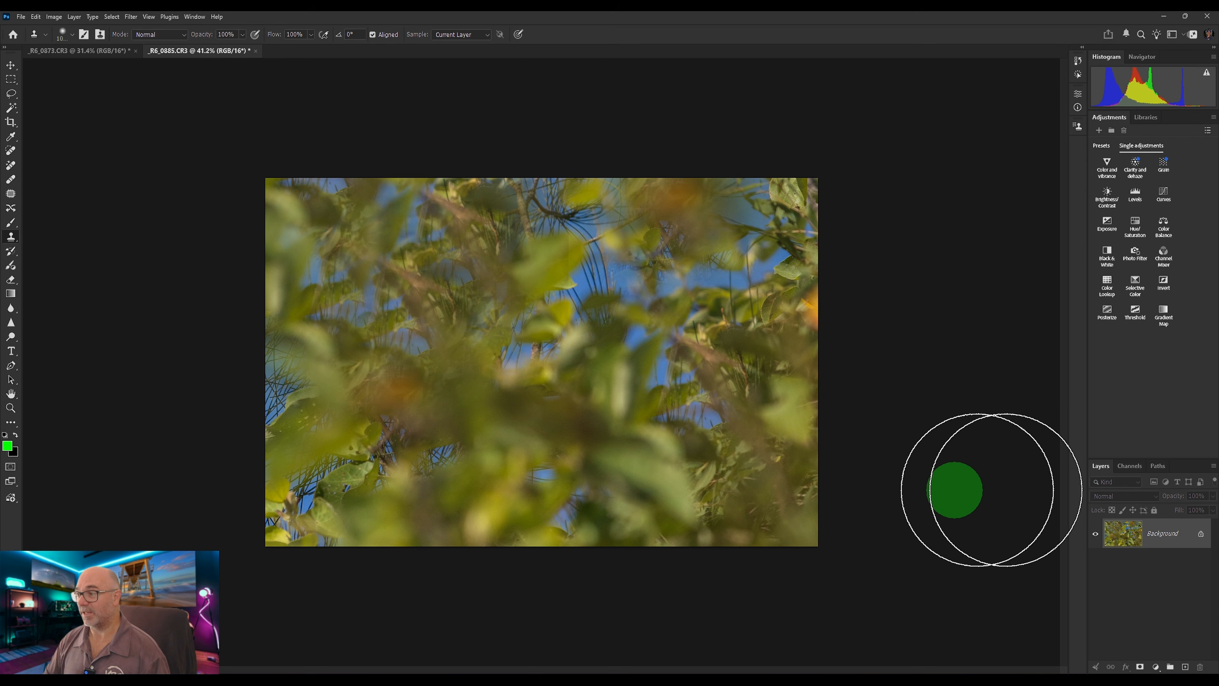
# Start a Lens Blur on the foliage image with depth map source None and iris shape Octagon (8)
pyautogui.click(132, 17)
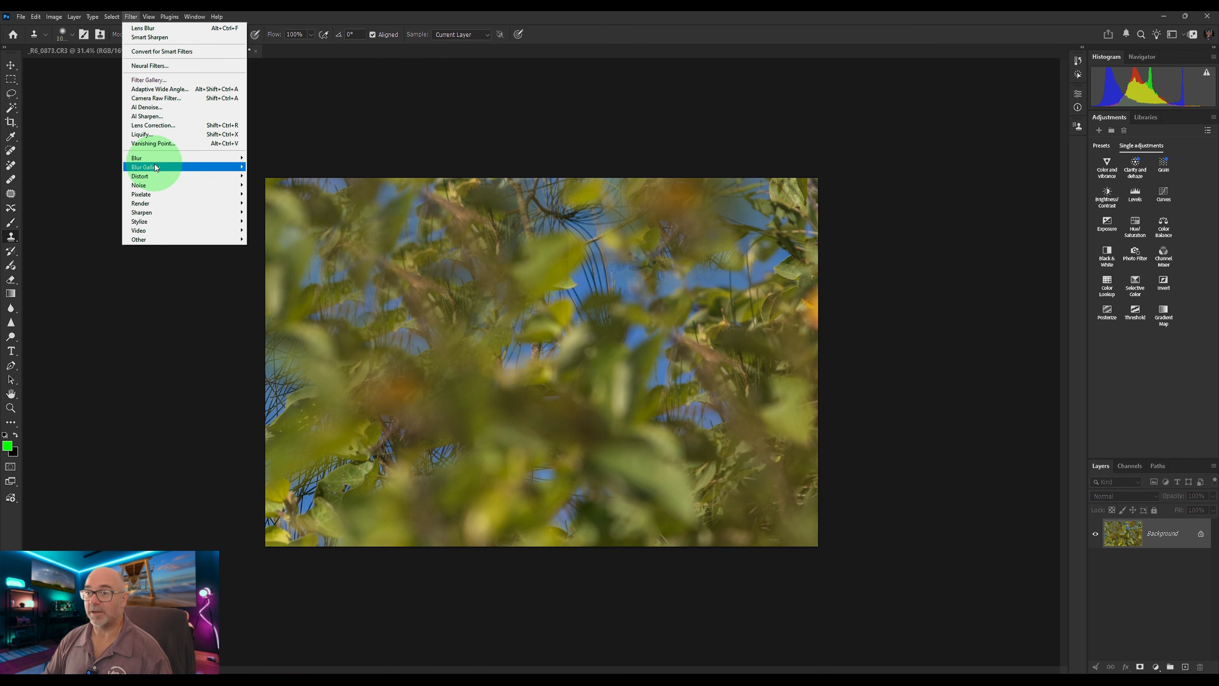
pyautogui.moveTo(156, 162)
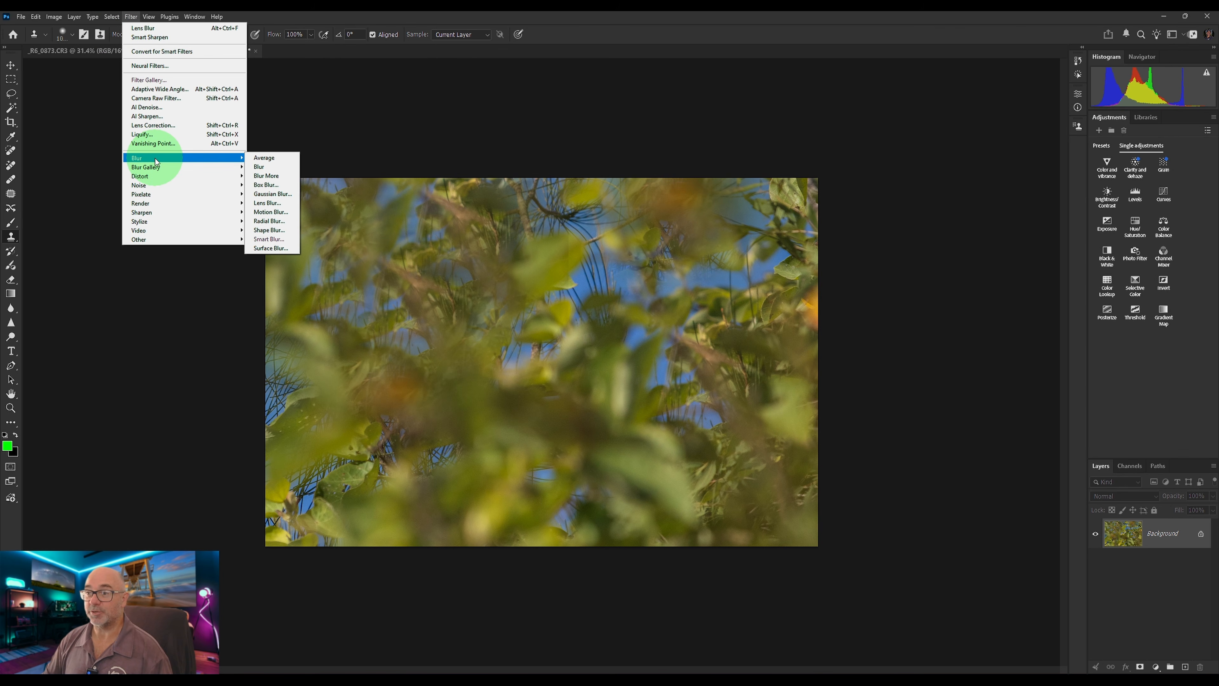
pyautogui.click(259, 205)
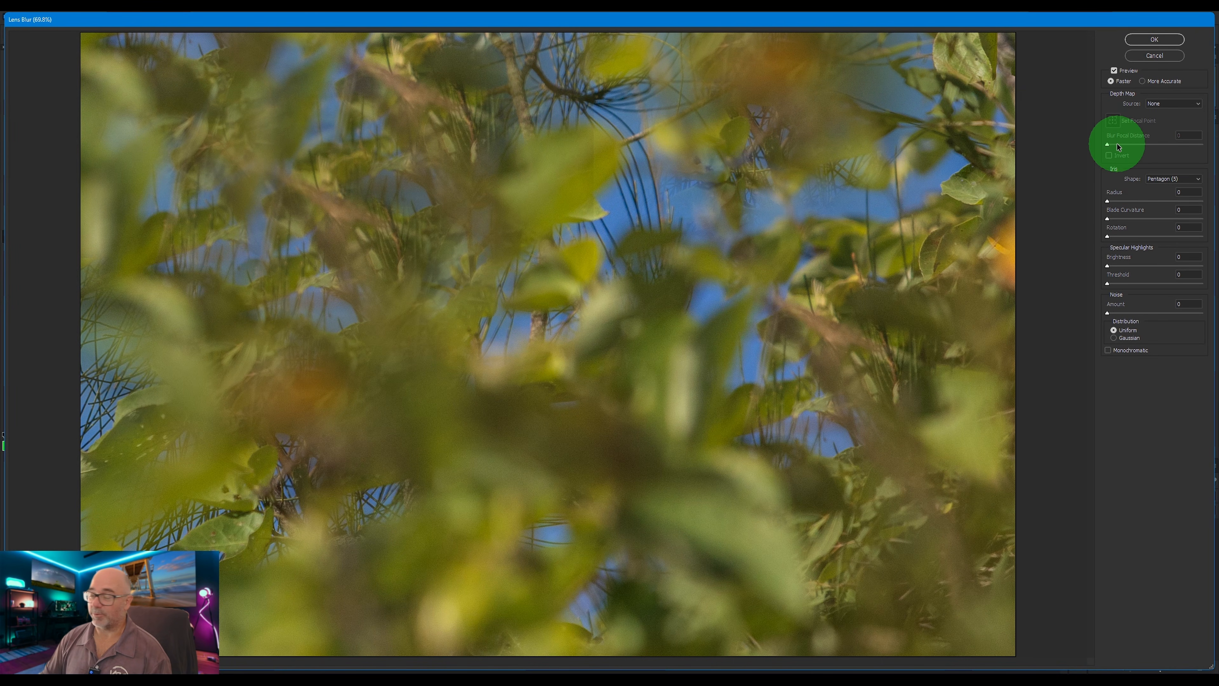
pyautogui.click(1179, 104)
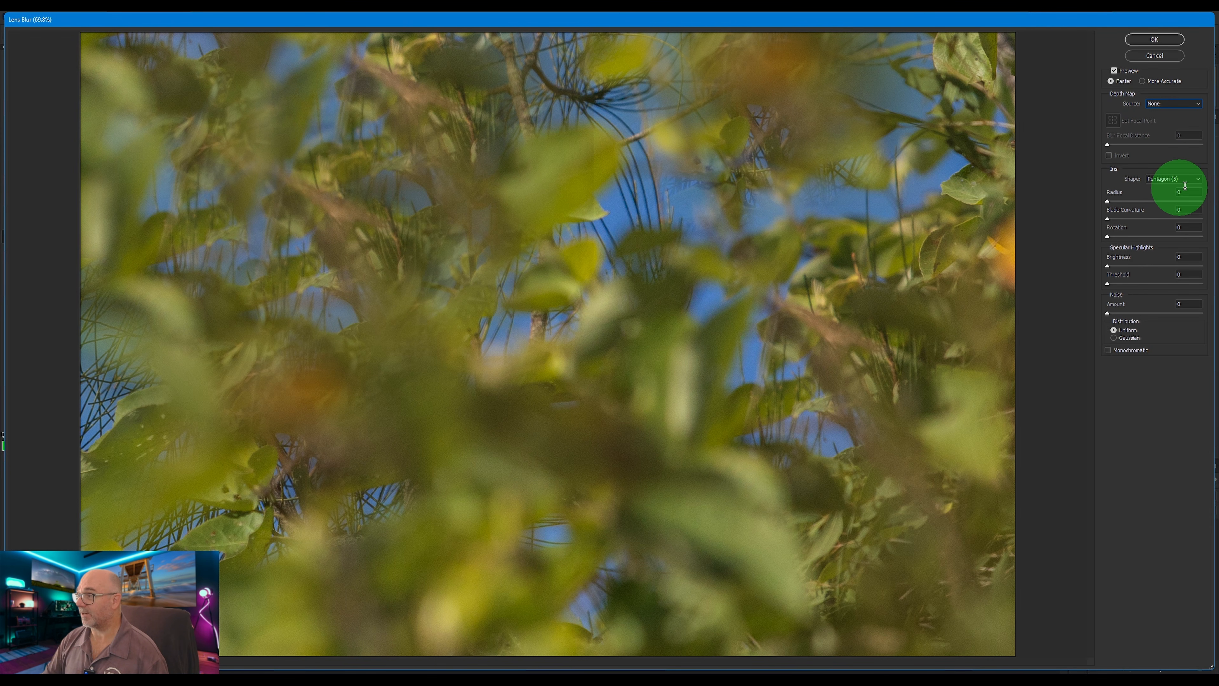
pyautogui.click(1198, 180)
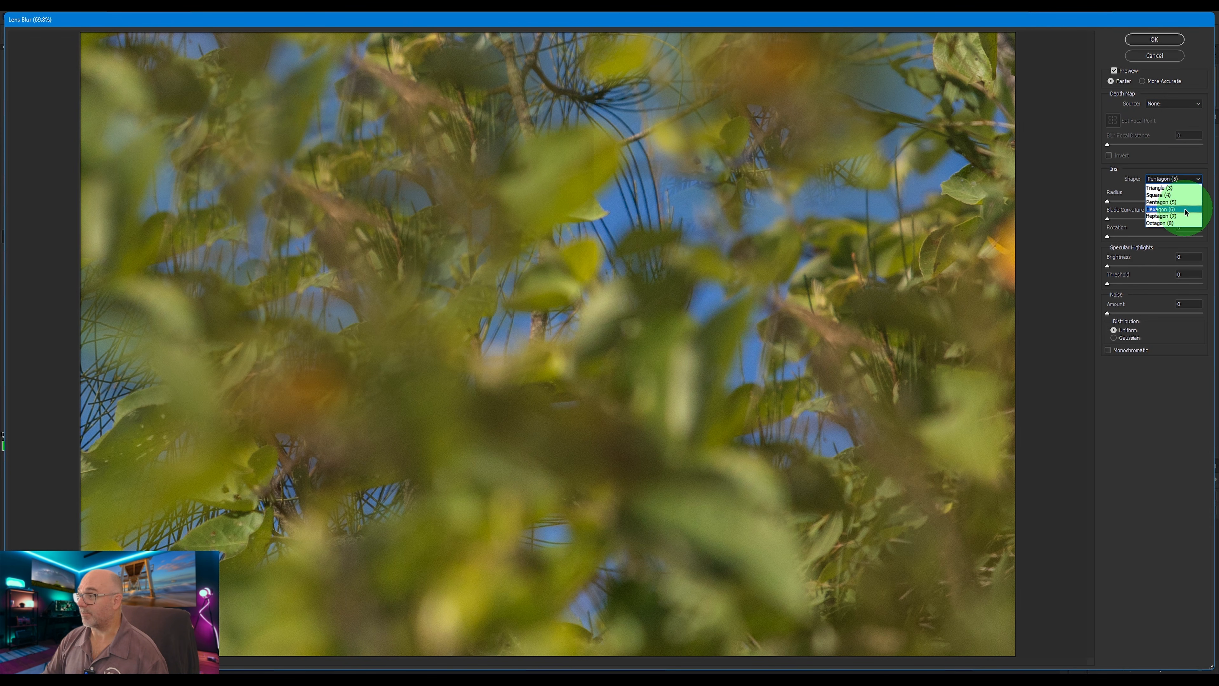
pyautogui.click(1179, 222)
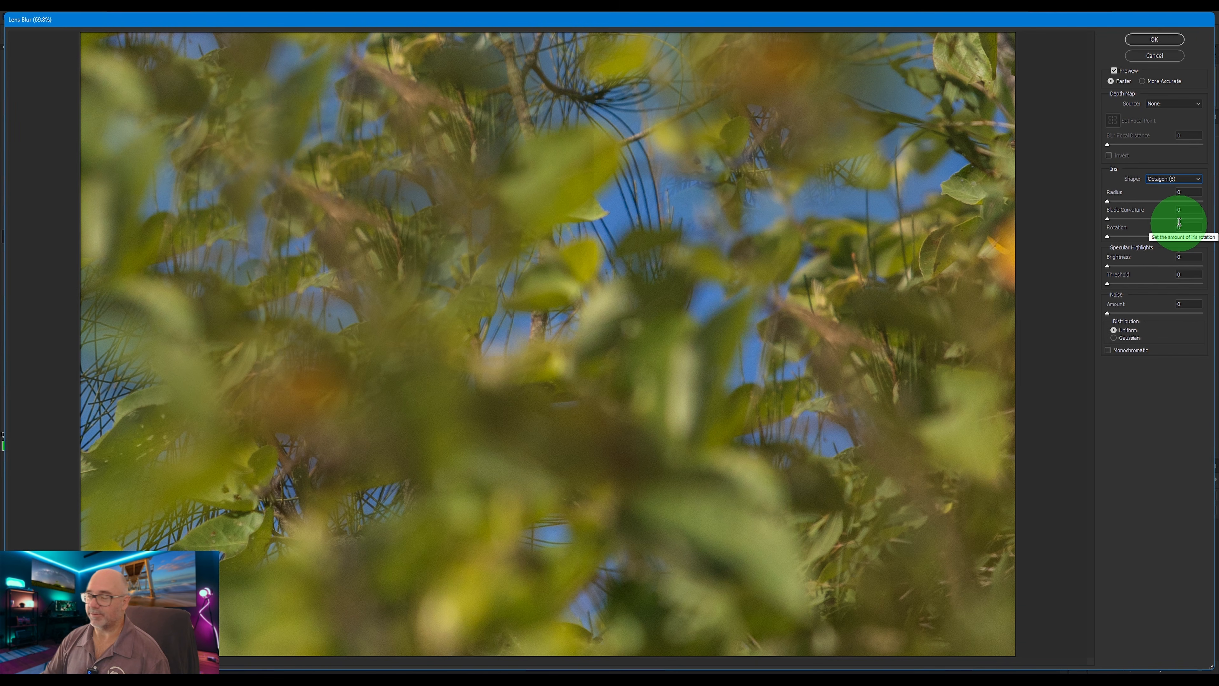
pyautogui.click(1185, 179)
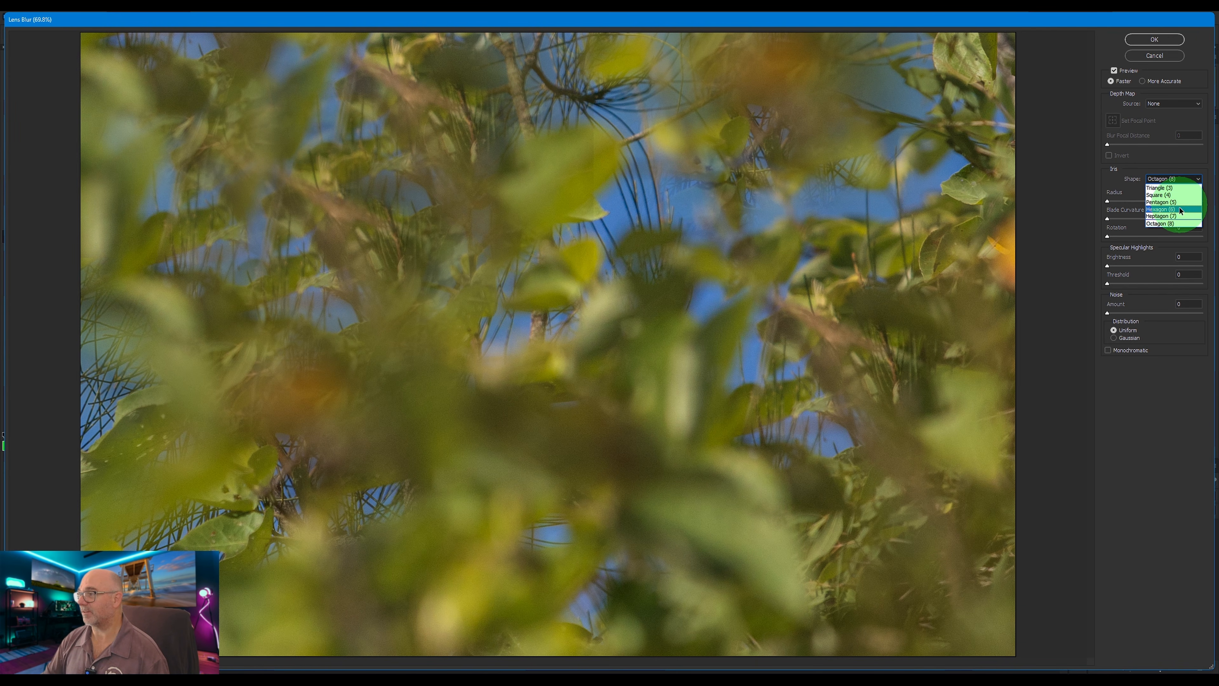
pyautogui.click(1179, 223)
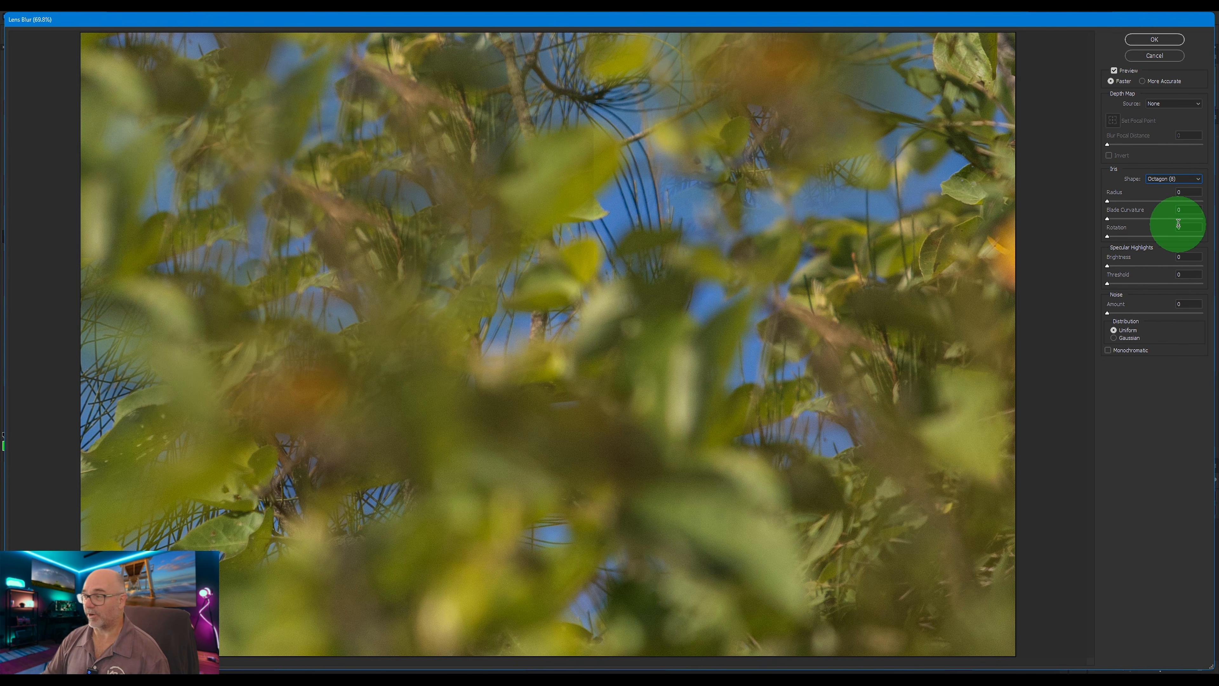
# Set the iris radius and blade curvature to 100, with rotation at 0
pyautogui.click(1107, 201)
pyautogui.moveTo(1107, 201); pyautogui.dragTo(1217, 208)
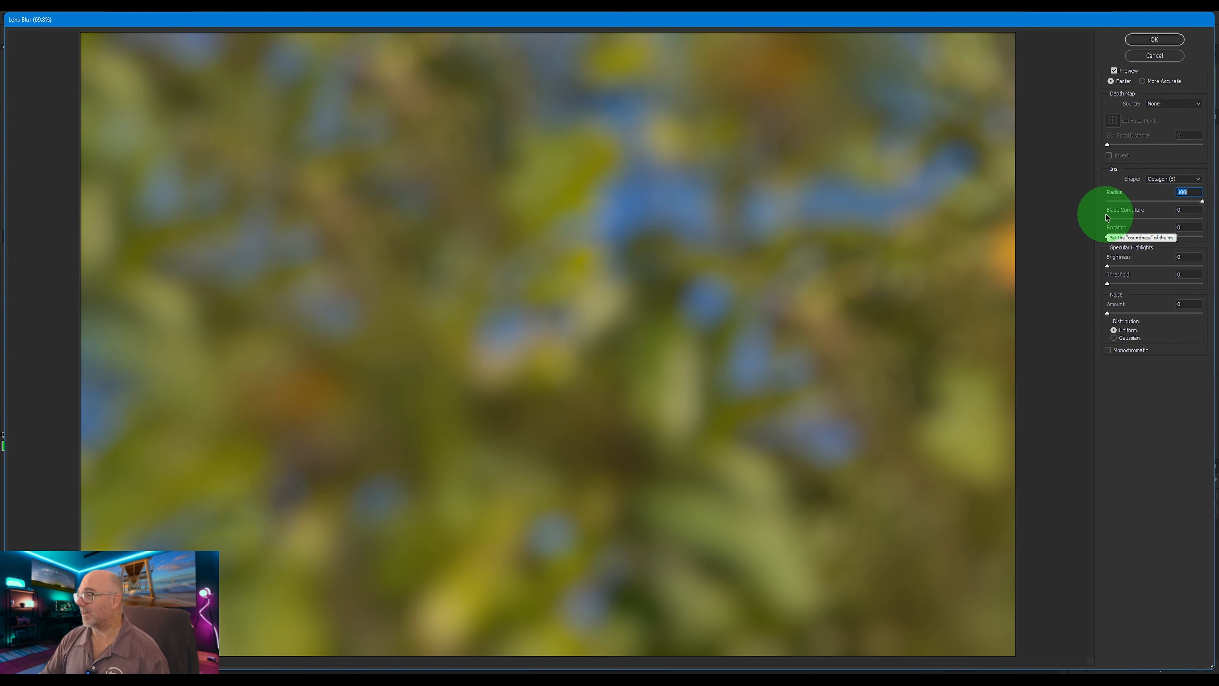
pyautogui.moveTo(1107, 218); pyautogui.dragTo(1196, 217)
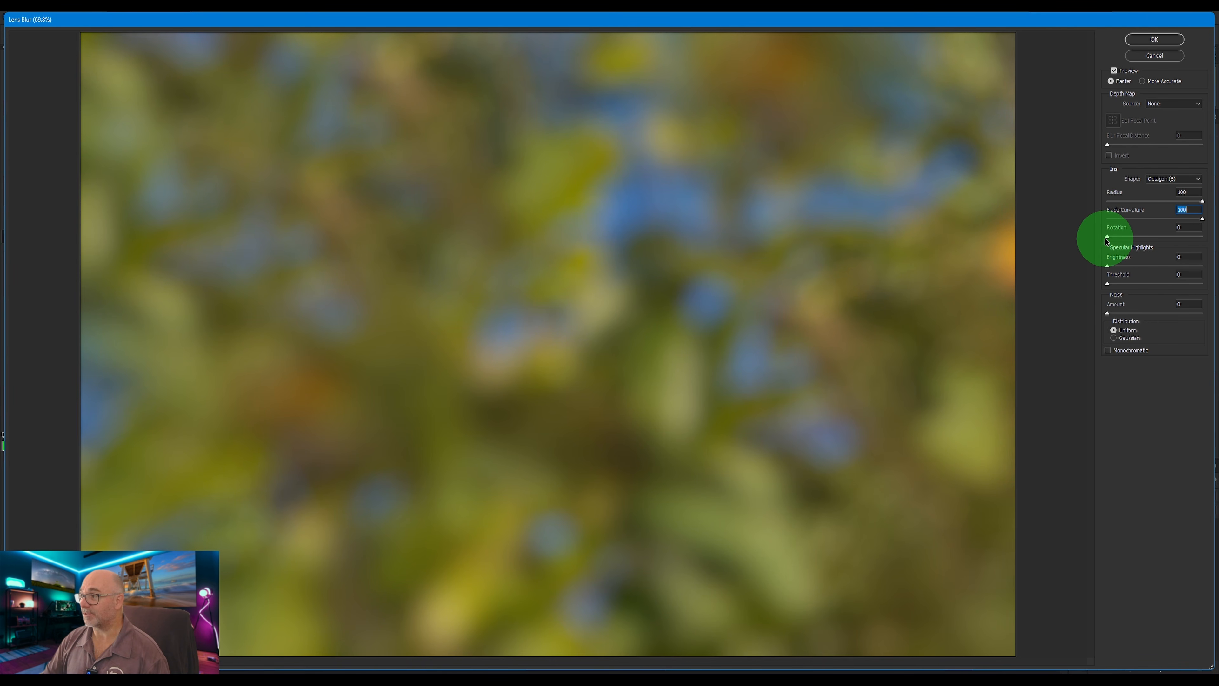
pyautogui.moveTo(1103, 237); pyautogui.dragTo(1075, 233)
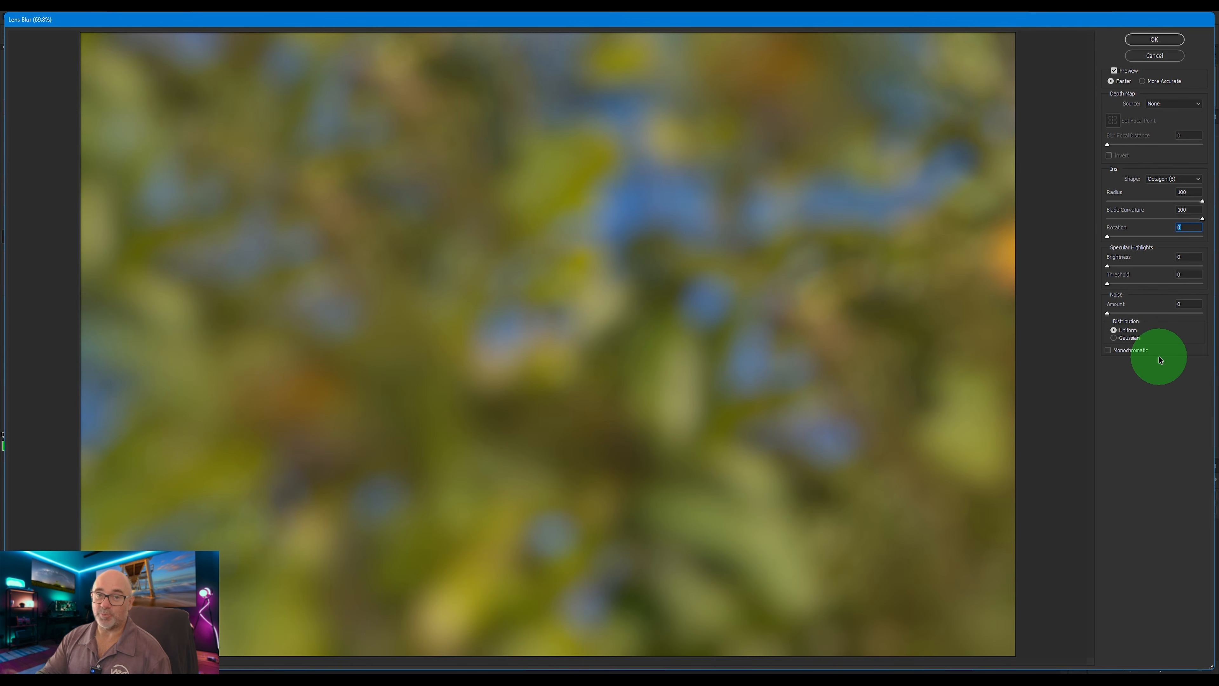
# Set the specular highlights to brightness 100 and threshold 0, and apply the Lens Blur
pyautogui.click(1106, 265)
pyautogui.moveTo(1196, 270)
pyautogui.mouseDown()
pyautogui.moveTo(1102, 264)
pyautogui.moveTo(1218, 270)
pyautogui.mouseUp()
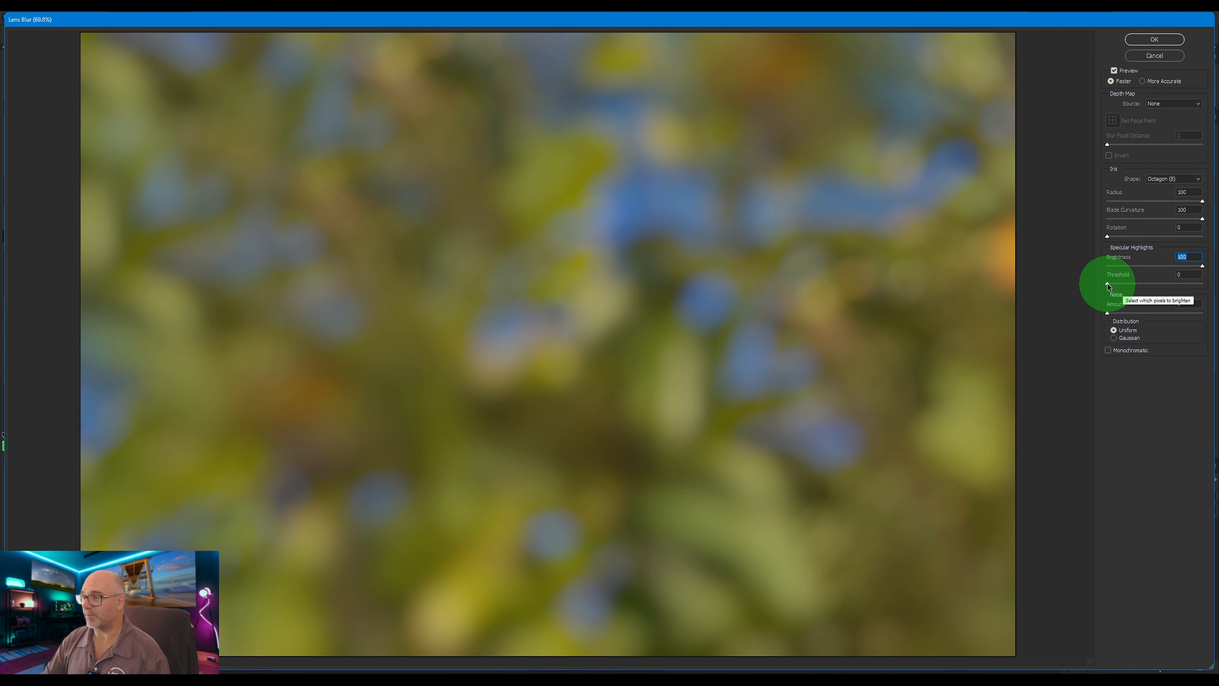
pyautogui.moveTo(1108, 286); pyautogui.dragTo(1081, 292)
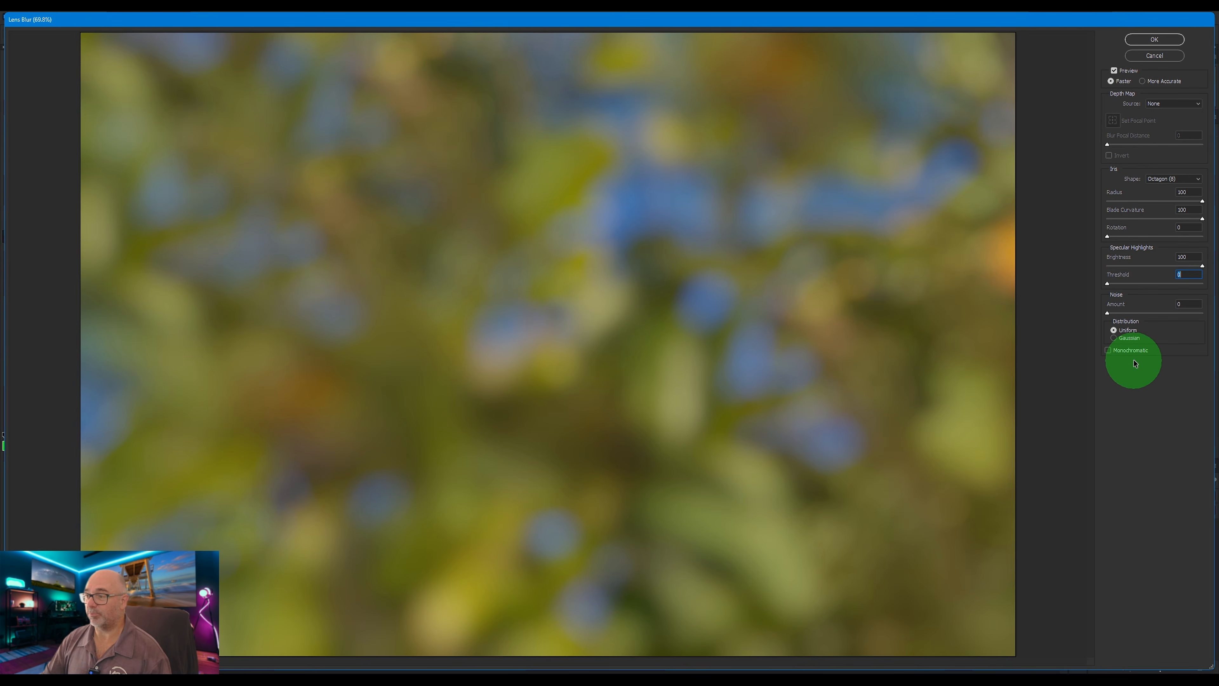
pyautogui.click(1154, 39)
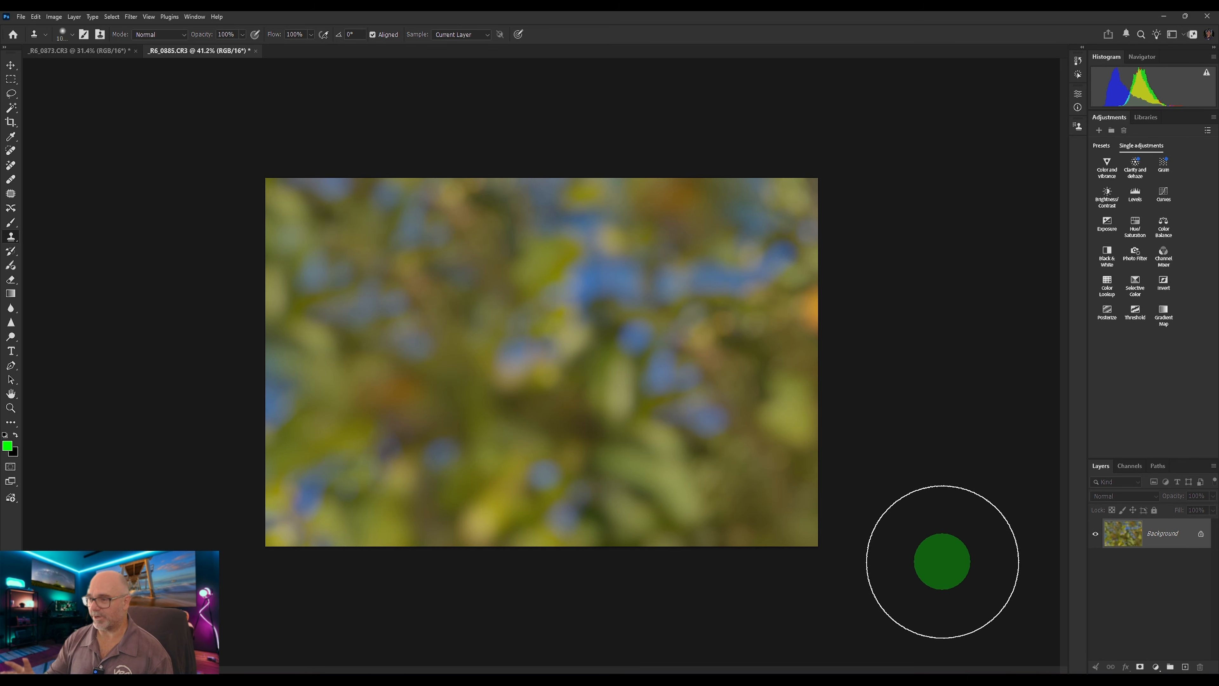
# Copy the blurred foliage image into _R6_0873.CR3 as a new layer and close the foliage document
pyautogui.moveTo(187, 56); pyautogui.dragTo(228, 176)
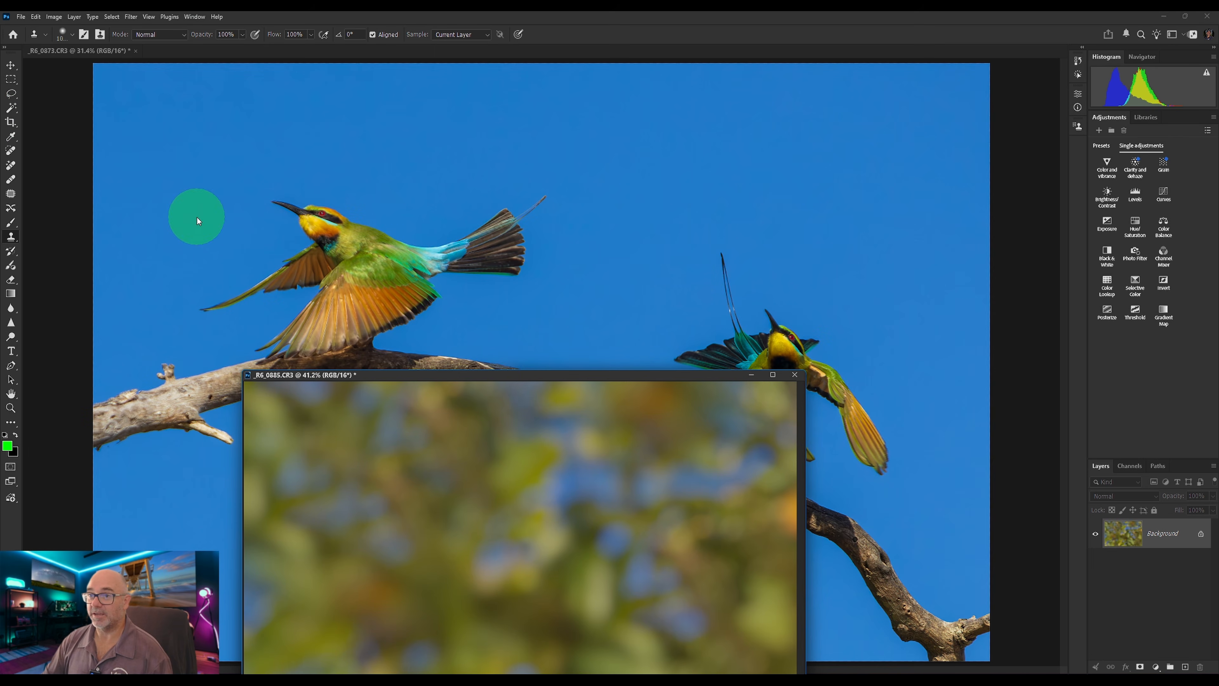
pyautogui.click(11, 64)
pyautogui.moveTo(591, 296); pyautogui.dragTo(591, 293)
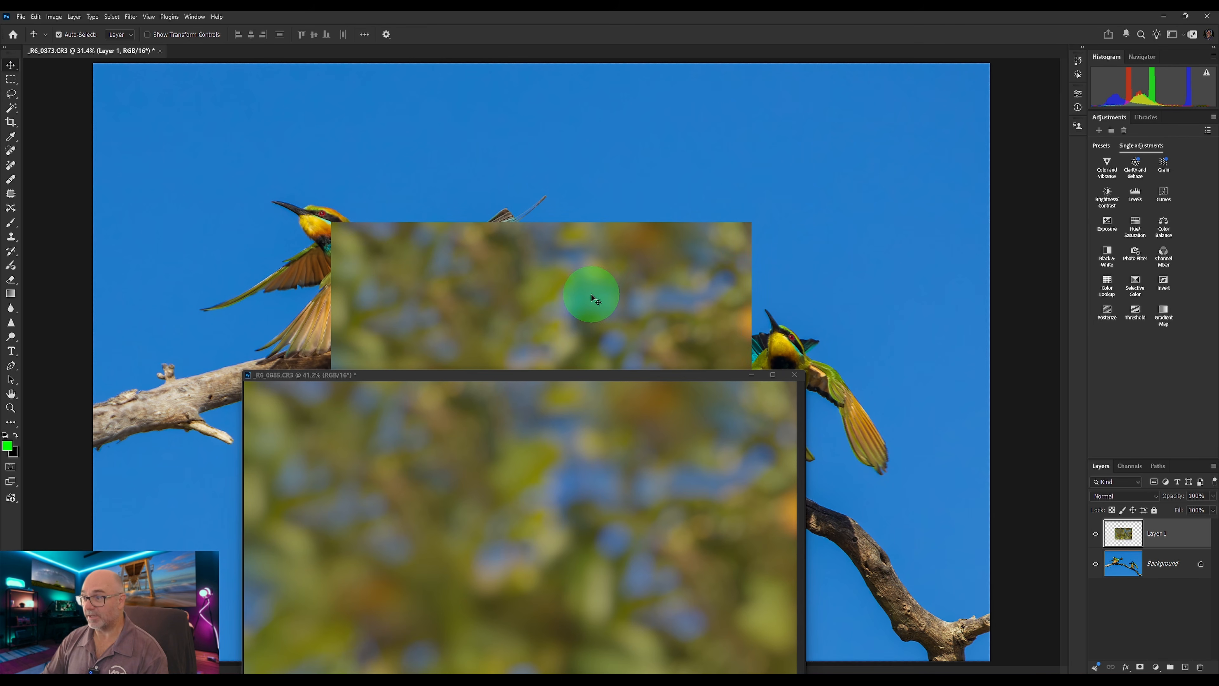
pyautogui.click(794, 375)
pyautogui.click(608, 258)
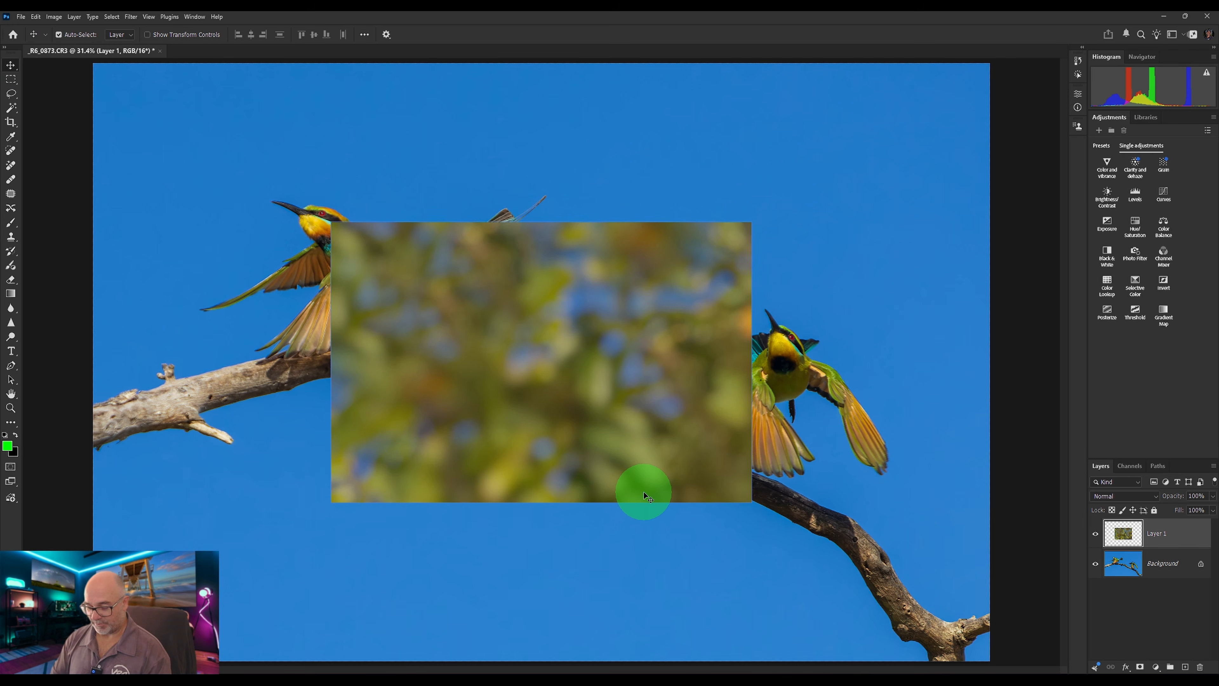
# Enlarge the blurred foliage layer to slightly over 213% so it covers the whole bird photo
pyautogui.hotkey('ctrl', 't')
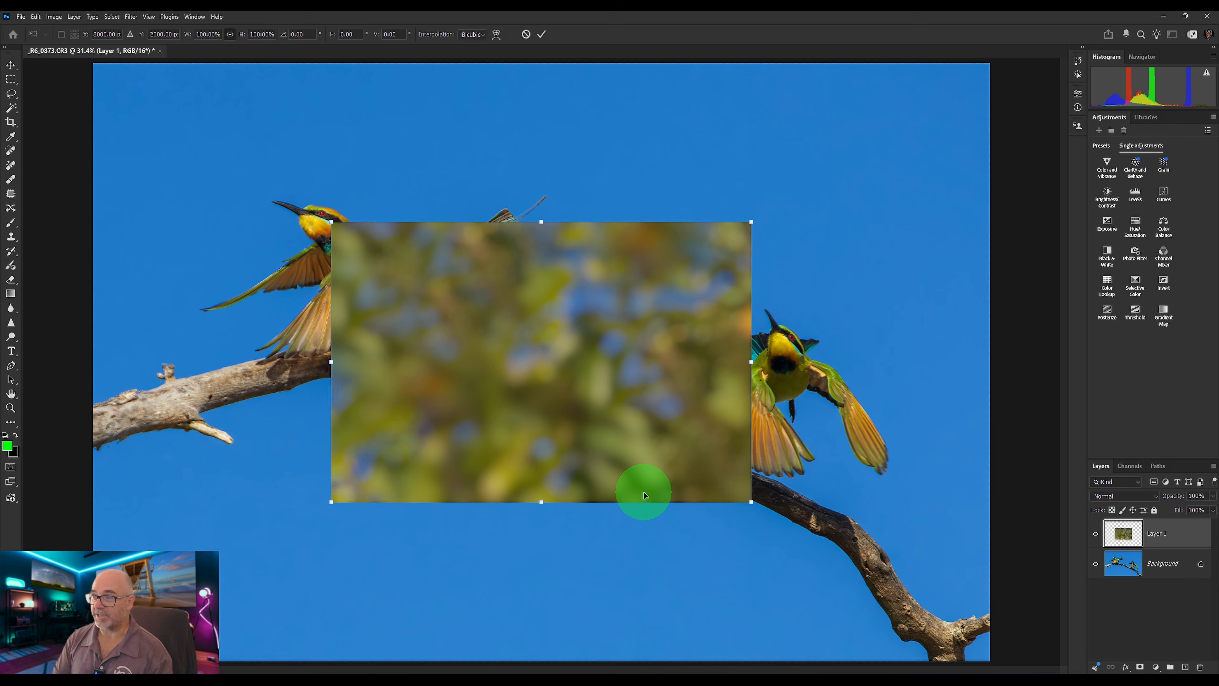
pyautogui.moveTo(541, 222); pyautogui.dragTo(541, 63)
pyautogui.moveTo(541, 502); pyautogui.dragTo(567, 660)
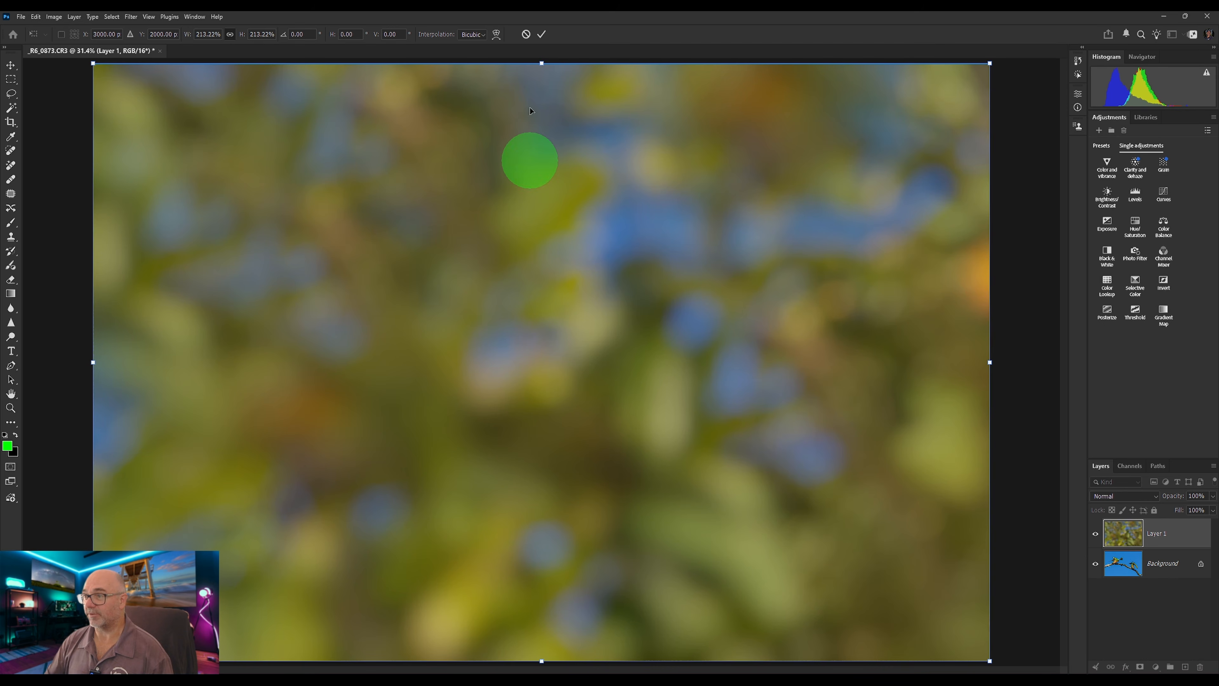
pyautogui.moveTo(541, 59); pyautogui.dragTo(540, 54)
pyautogui.moveTo(539, 660); pyautogui.dragTo(542, 667)
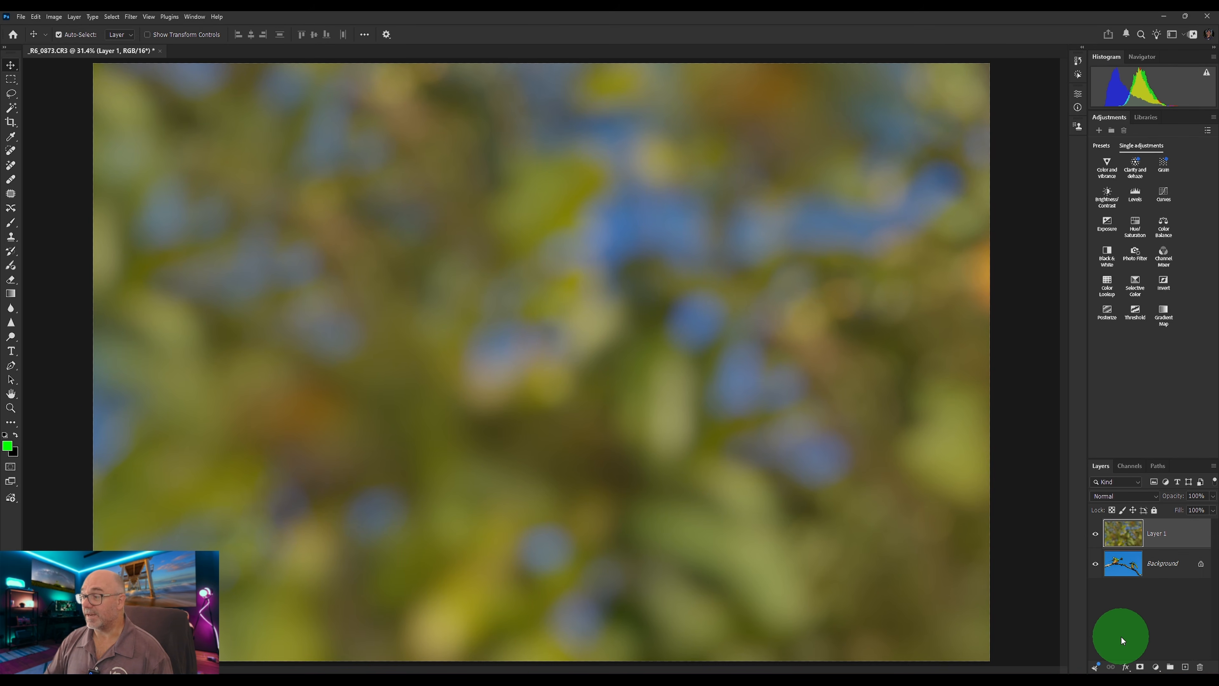
# Duplicate the Background layer and move the copy above the blurred foliage layer
pyautogui.click(1125, 562)
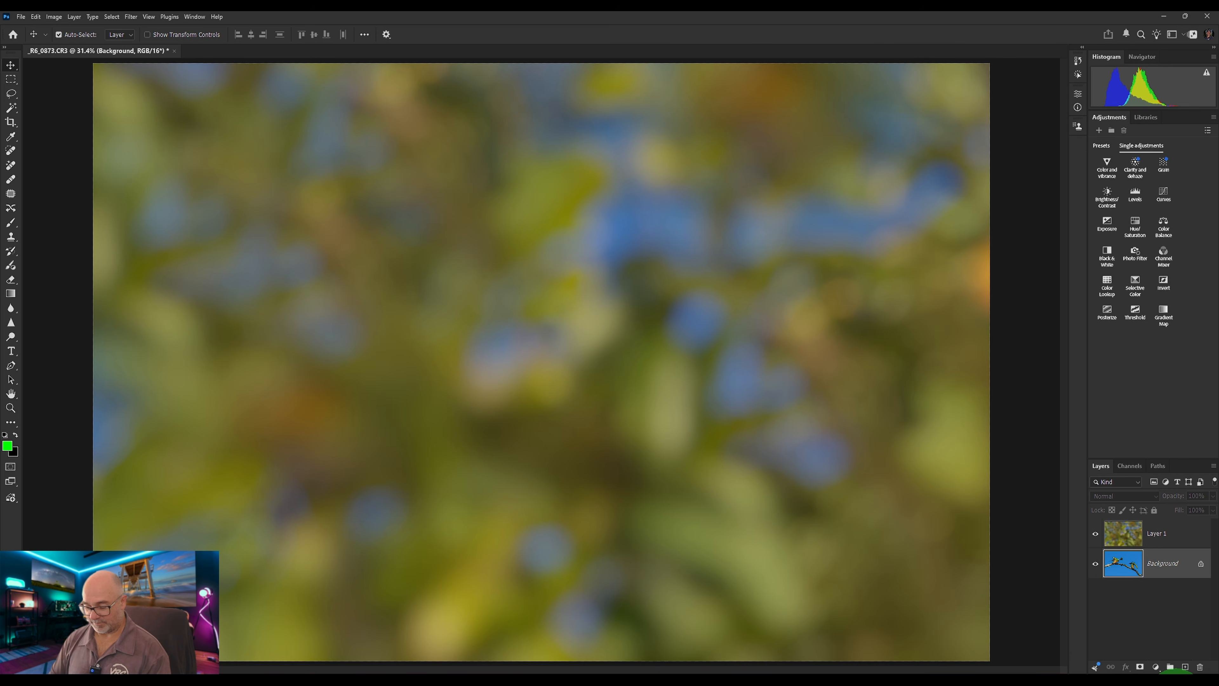
pyautogui.hotkey('ctrl', 'j')
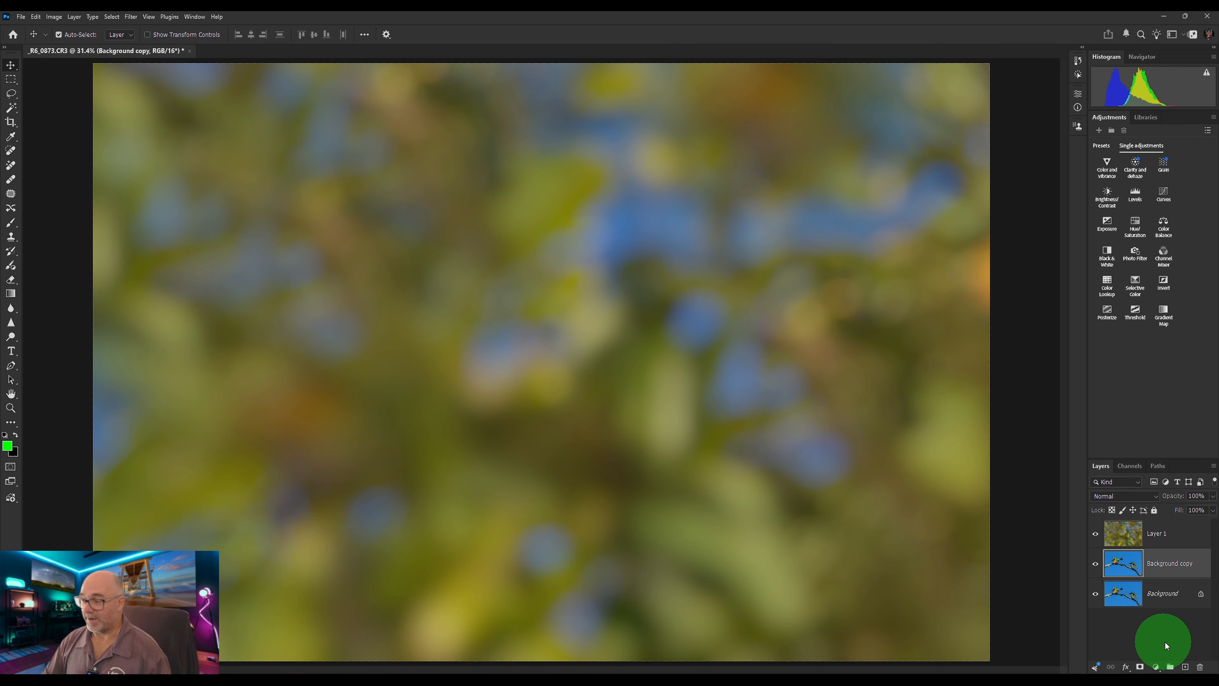
pyautogui.click(1123, 566)
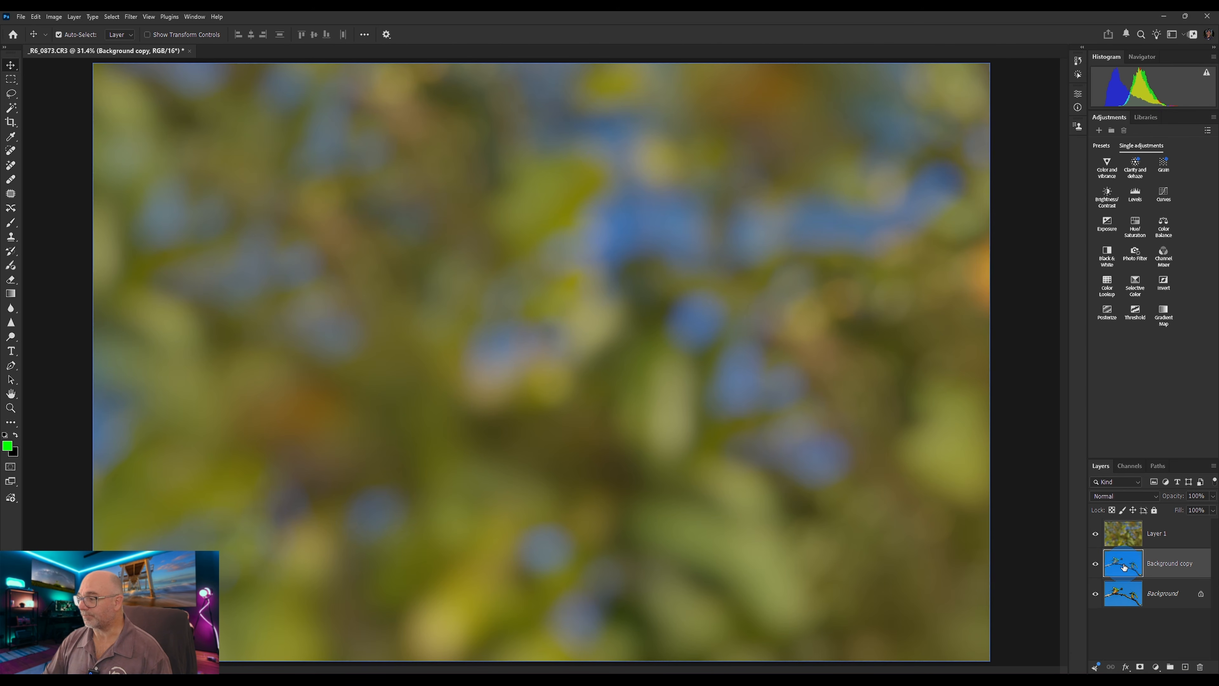
pyautogui.moveTo(1124, 566); pyautogui.dragTo(1123, 525)
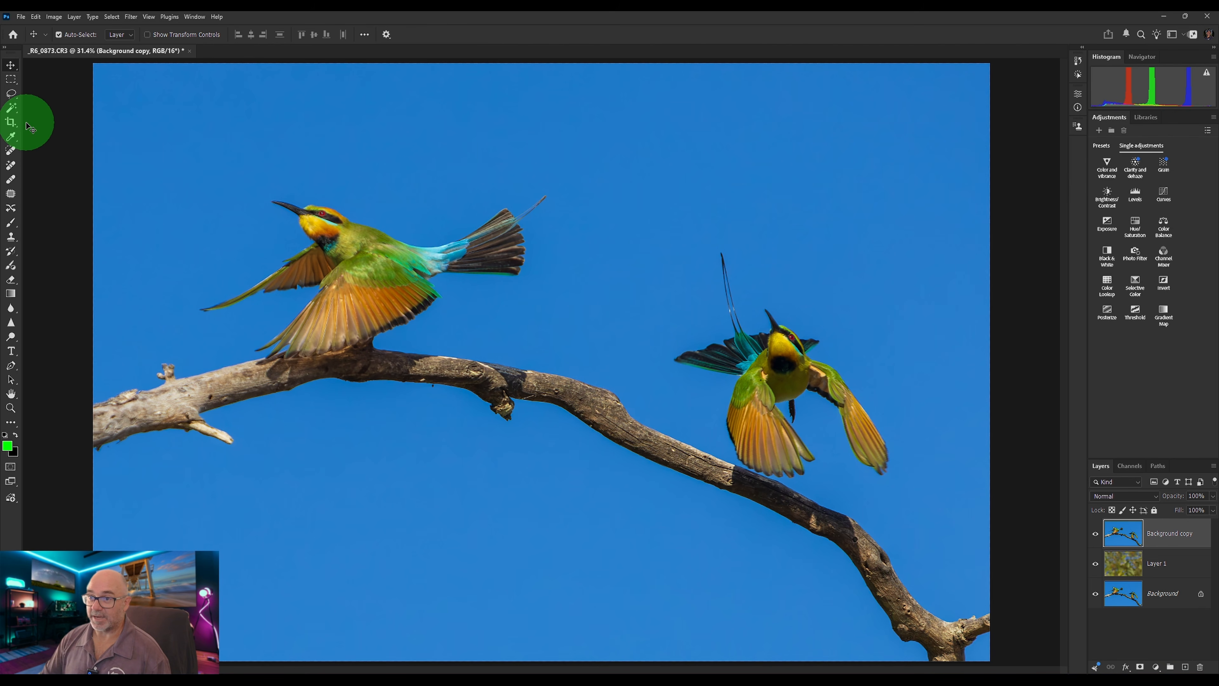
# Activate the Magic Wand tool with the Background copy layer selected
pyautogui.click(12, 110)
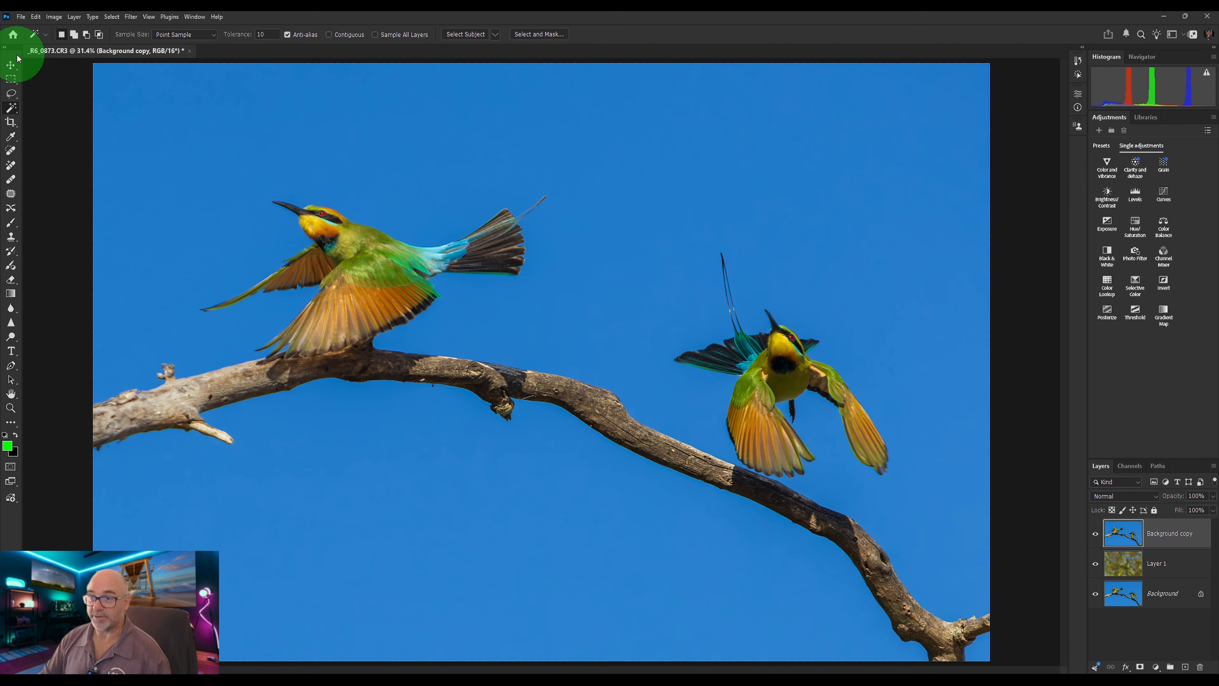
pyautogui.rightClick(15, 110)
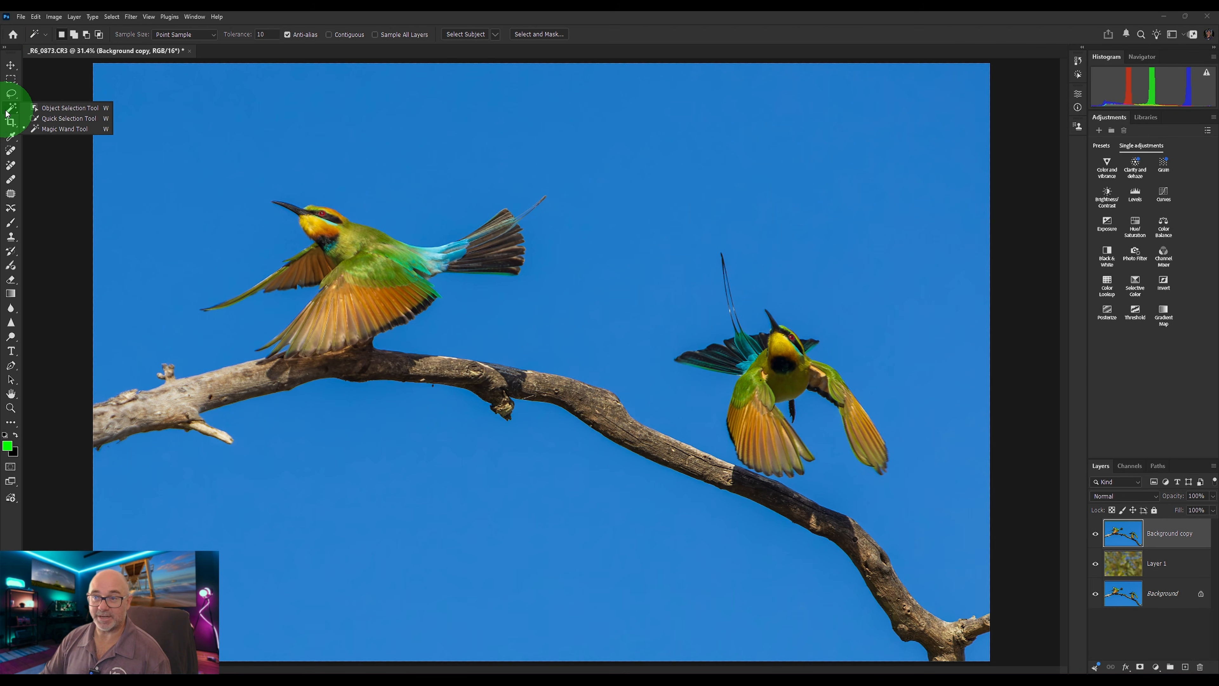
pyautogui.click(61, 119)
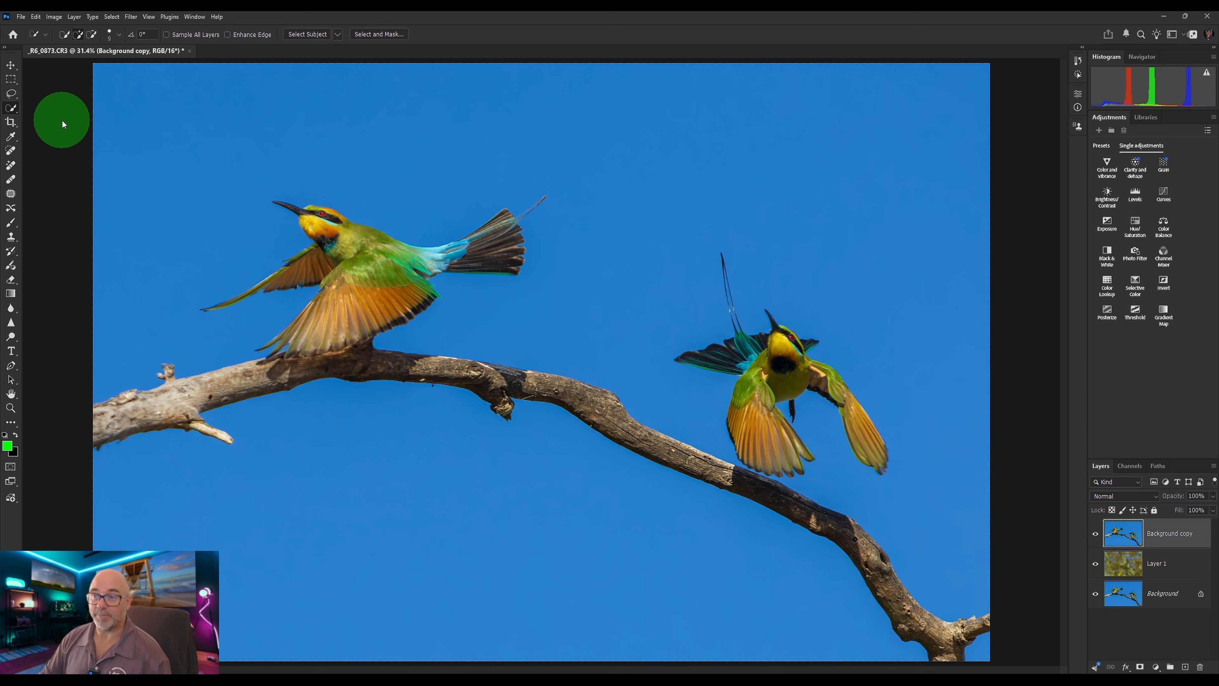
pyautogui.click(12, 110)
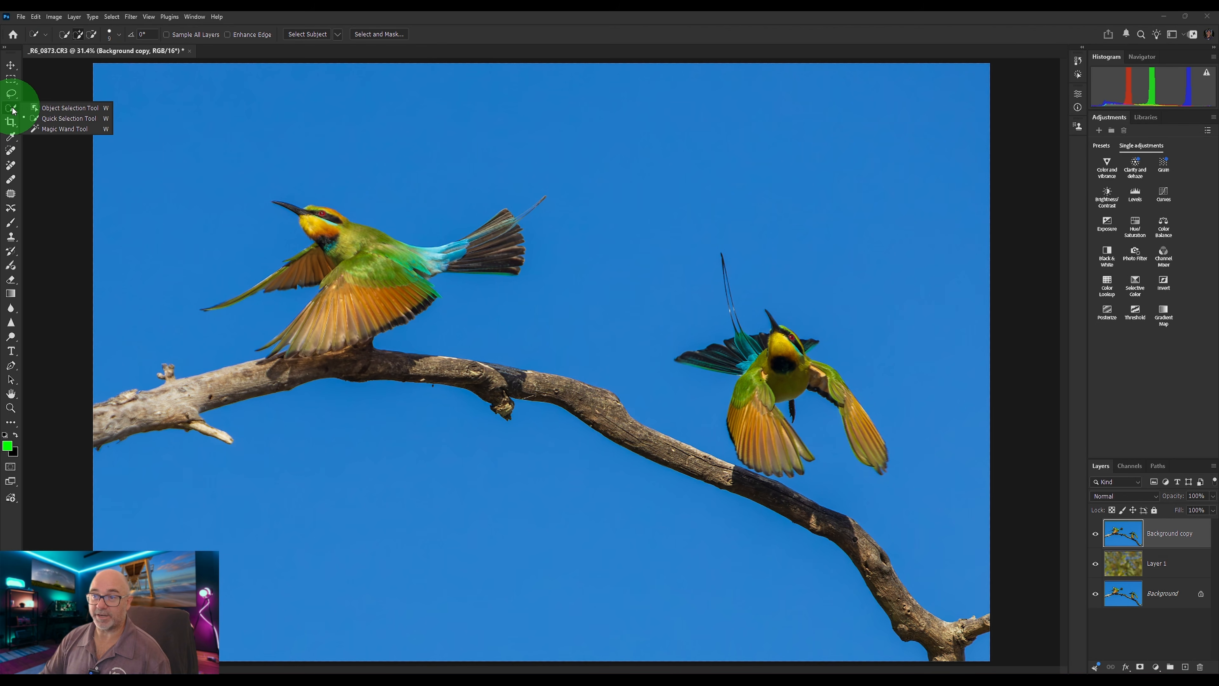
pyautogui.click(60, 129)
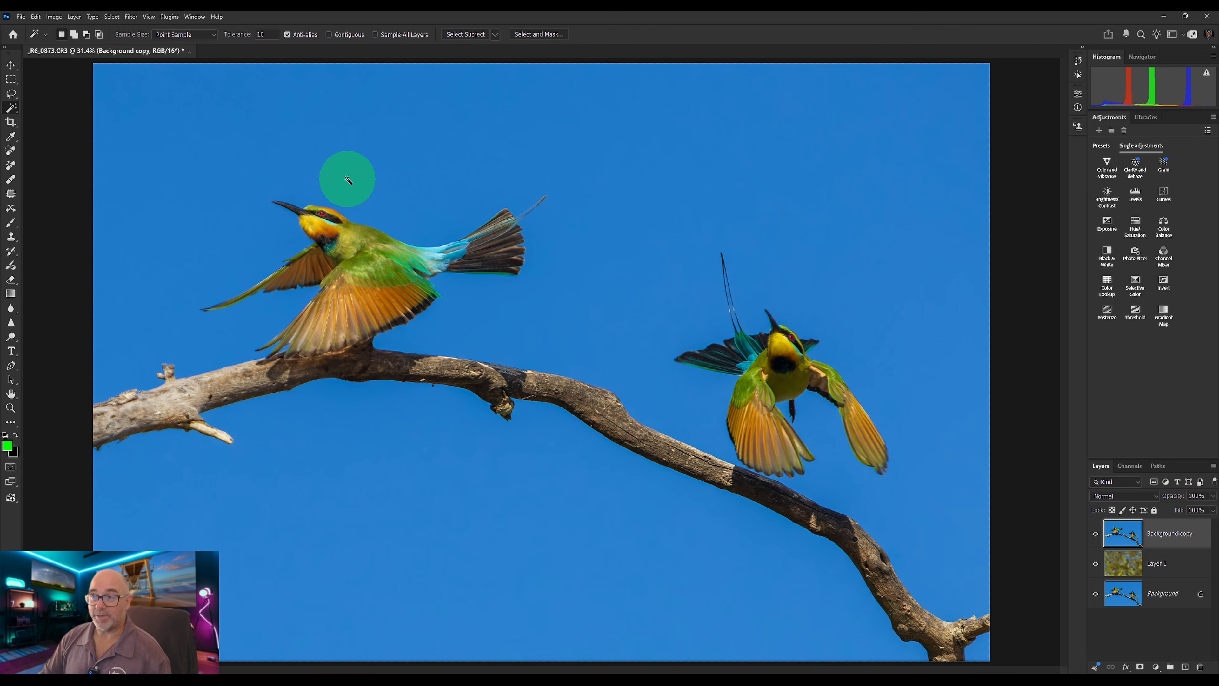
# Try selecting the blue sky with the Magic Wand at tolerance 10, sampling it above the birds
pyautogui.click(265, 34)
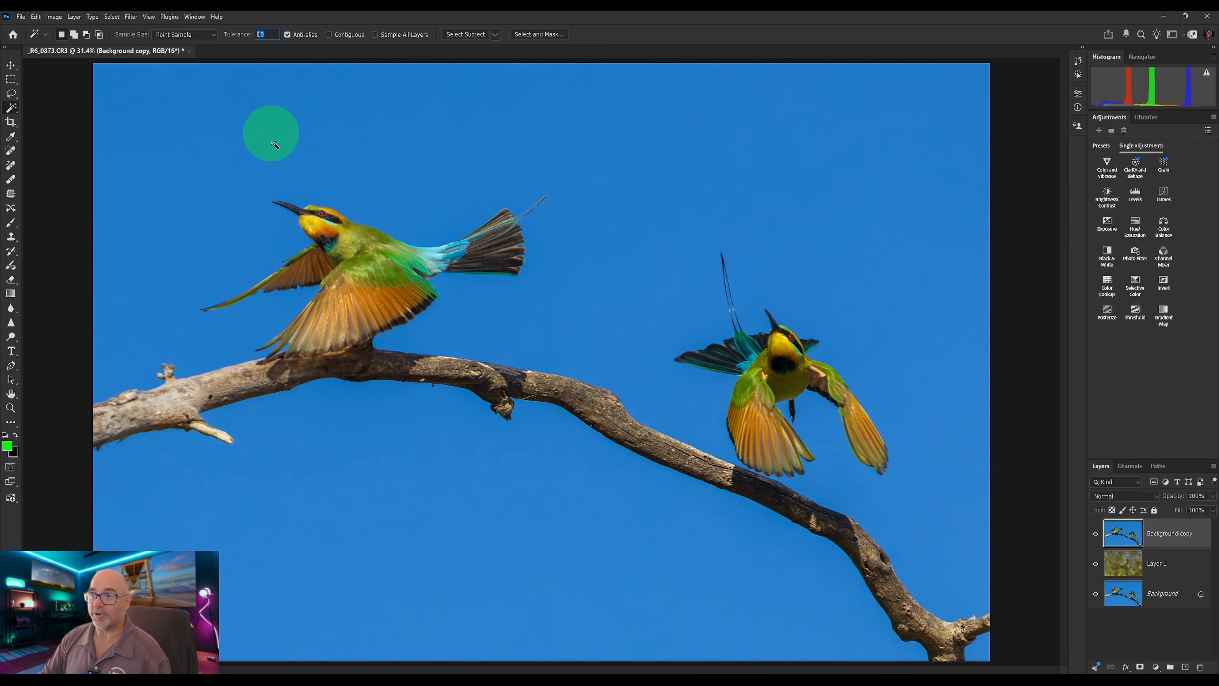
pyautogui.click(429, 145)
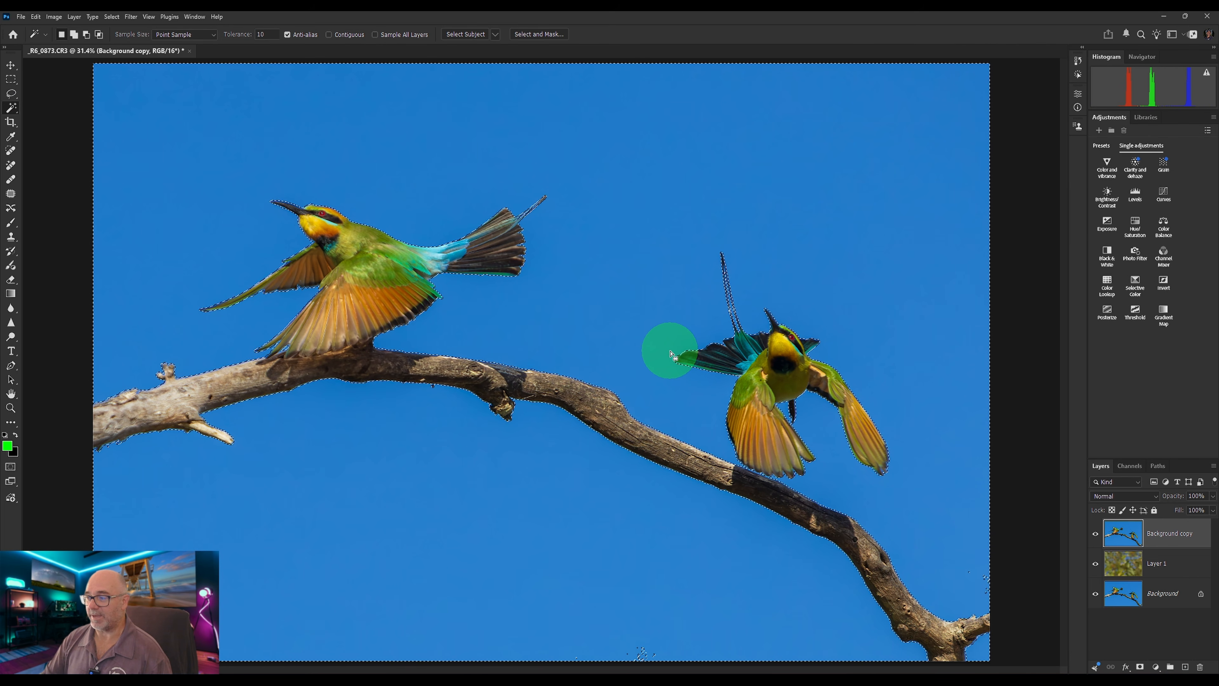
pyautogui.hotkey('ctrl', 'd')
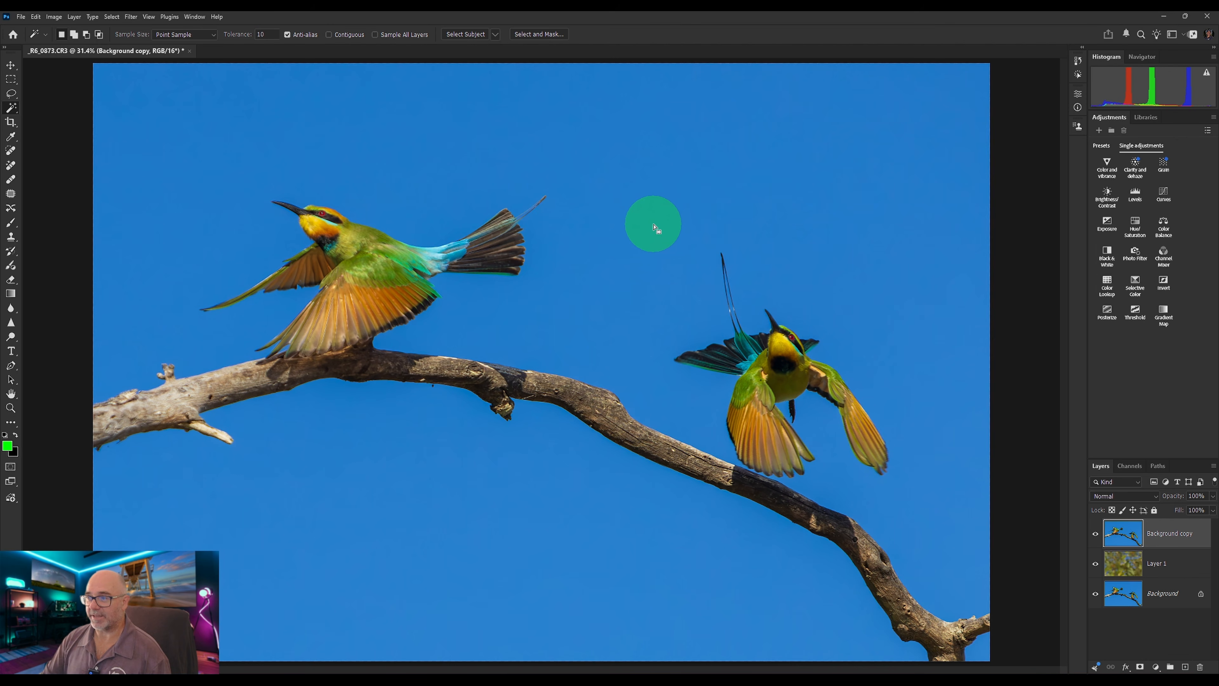
pyautogui.click(823, 220)
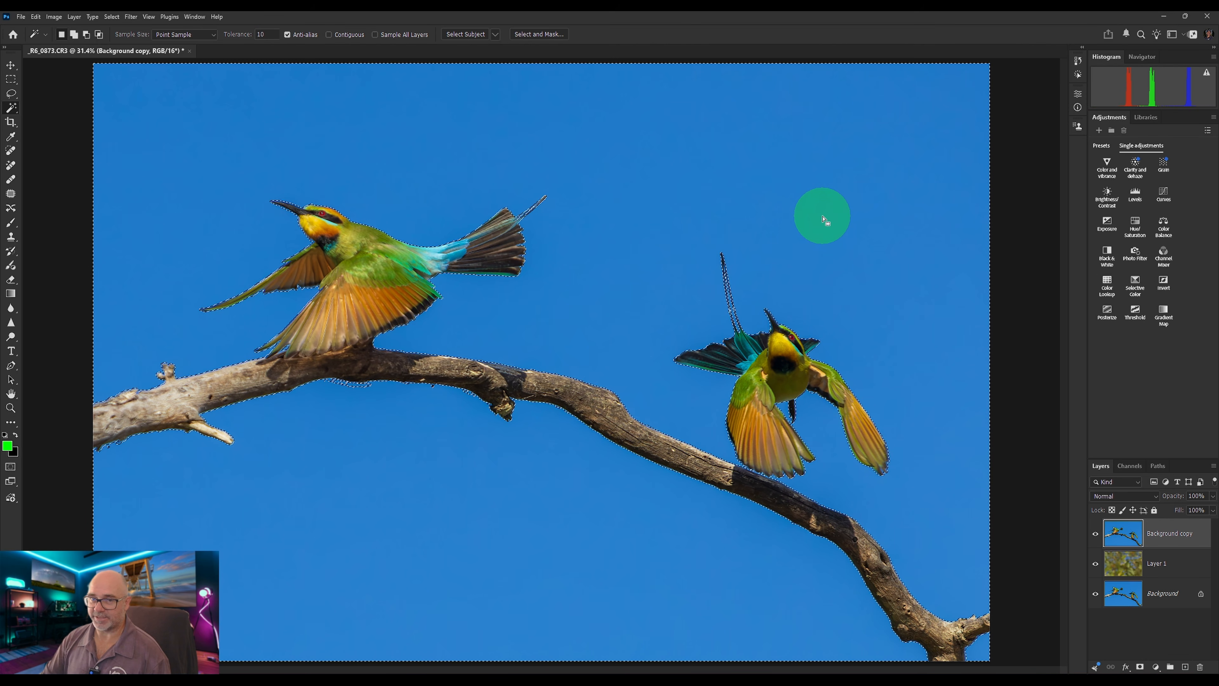
pyautogui.click(776, 461)
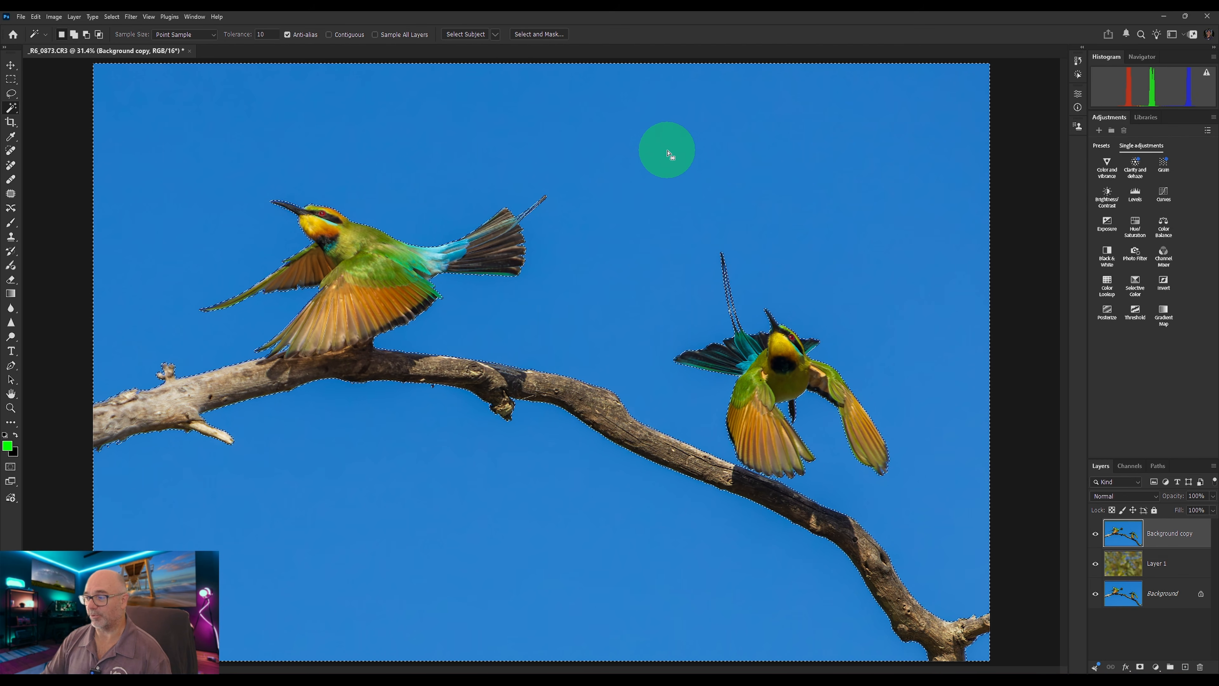
# Clear the selection and try selecting the sky with the Magic Wand tolerance at 60, sampling different areas
pyautogui.click(263, 34)
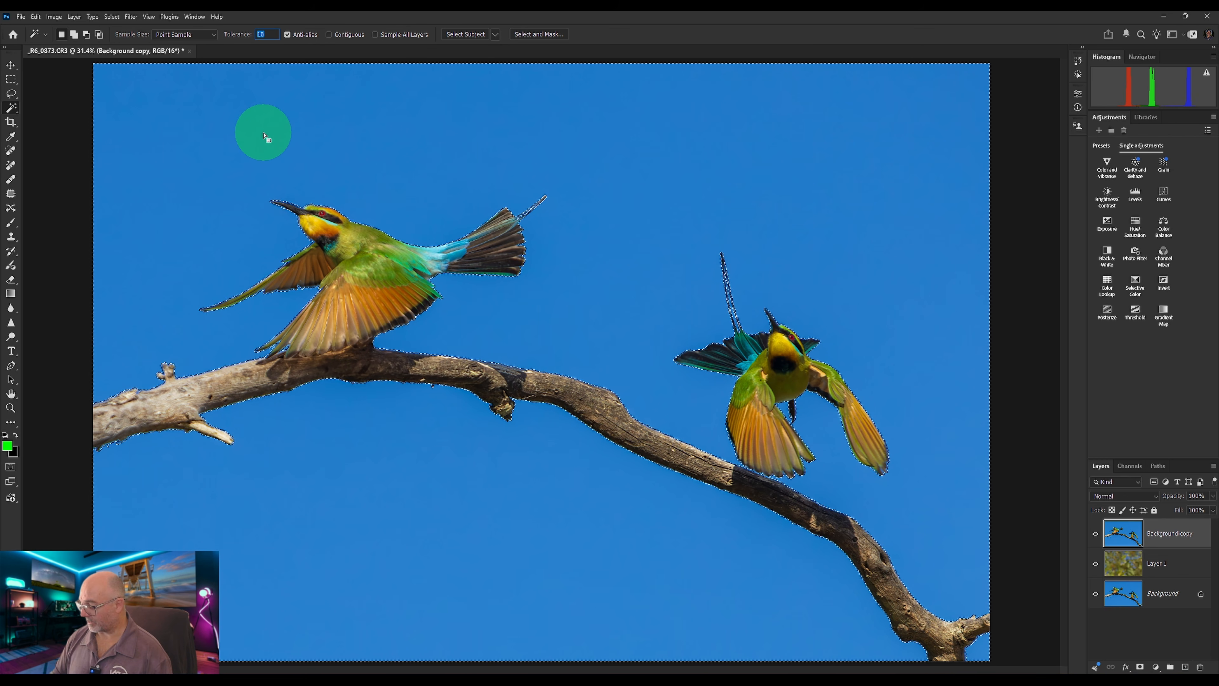
pyautogui.write('60')
pyautogui.hotkey('ctrl', 'd')
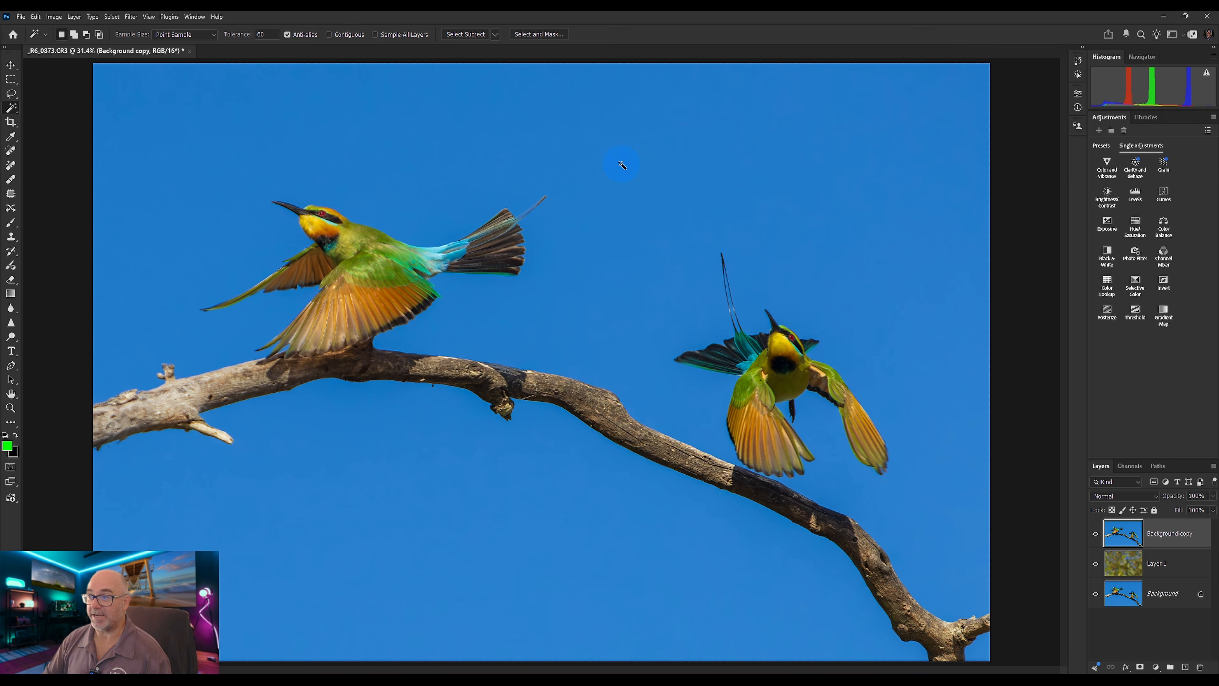
pyautogui.click(487, 250)
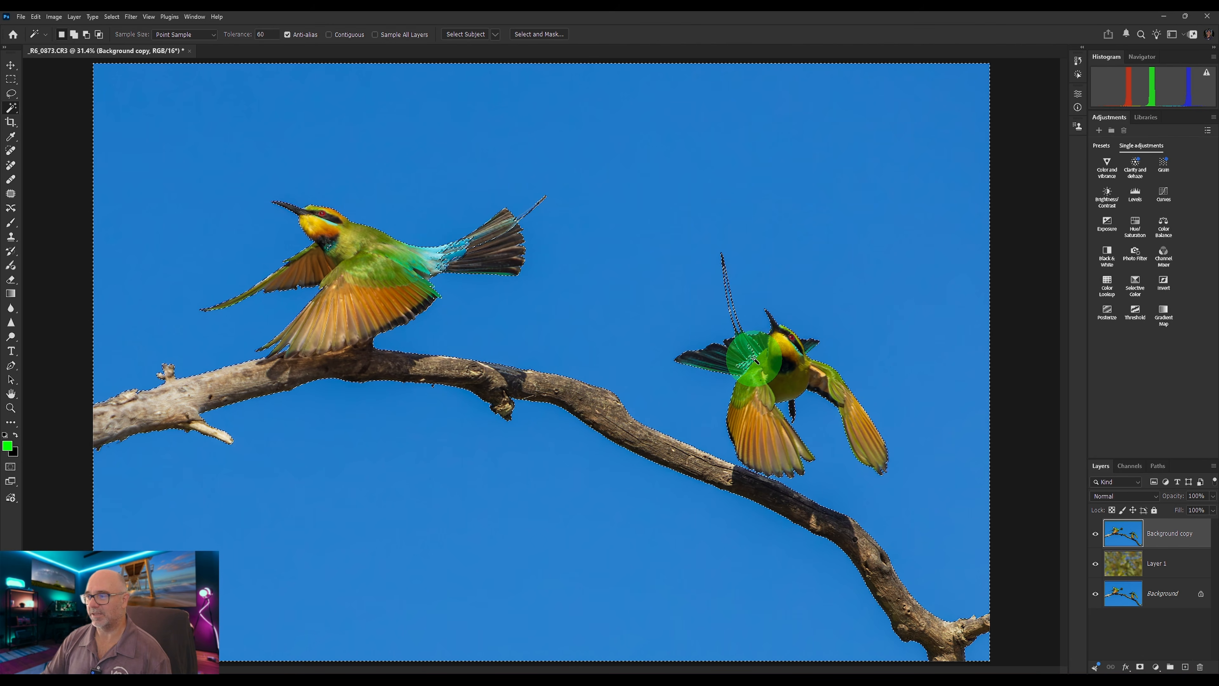
pyautogui.click(676, 503)
pyautogui.click(534, 491)
pyautogui.click(502, 314)
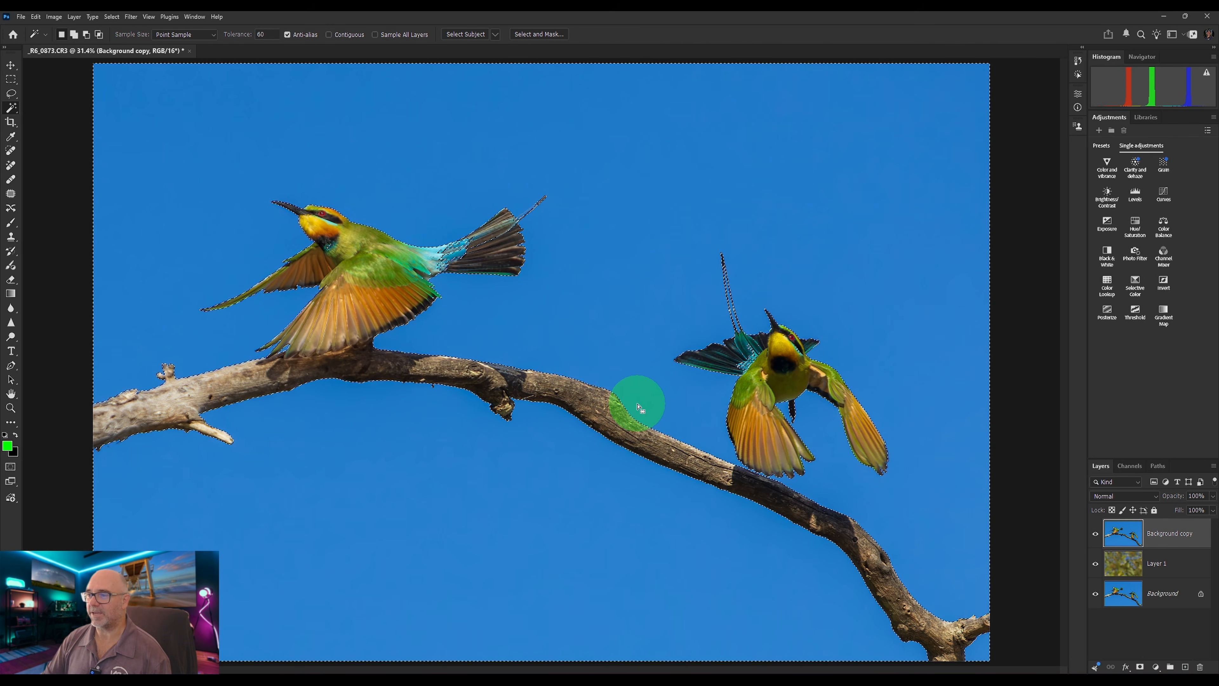
# Try selecting the sky with the Magic Wand at tolerance 10 and again at tolerance 5
pyautogui.doubleClick(262, 35)
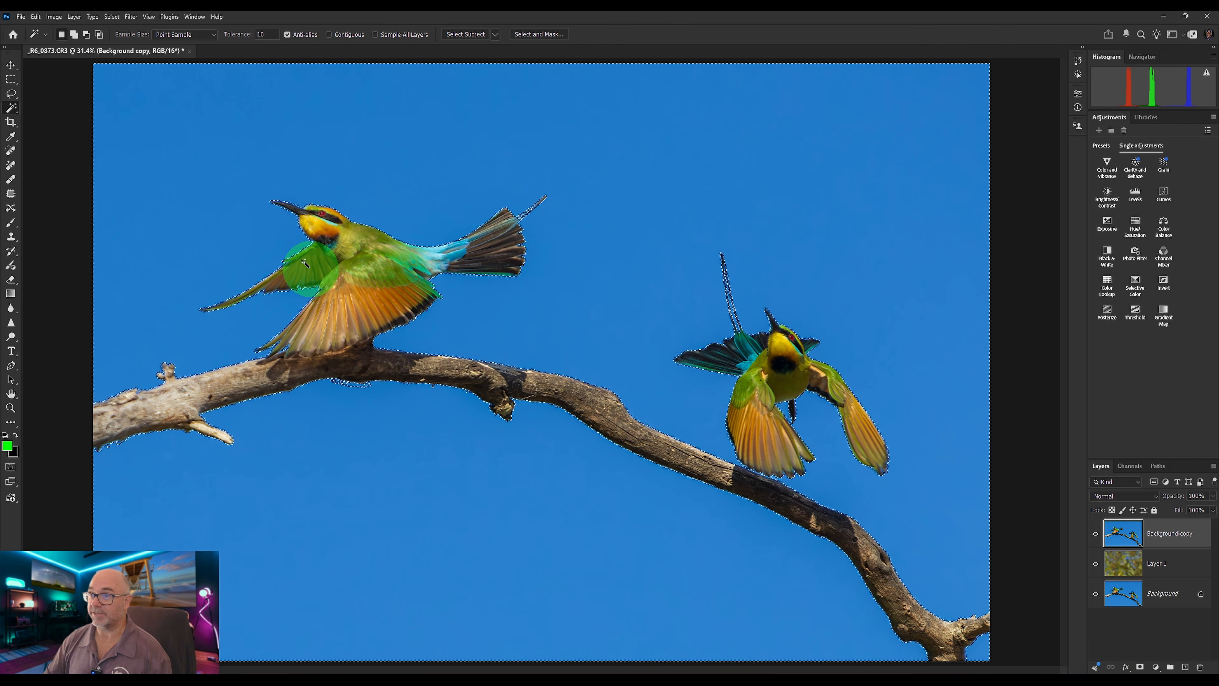
pyautogui.doubleClick(263, 34)
pyautogui.write('0')
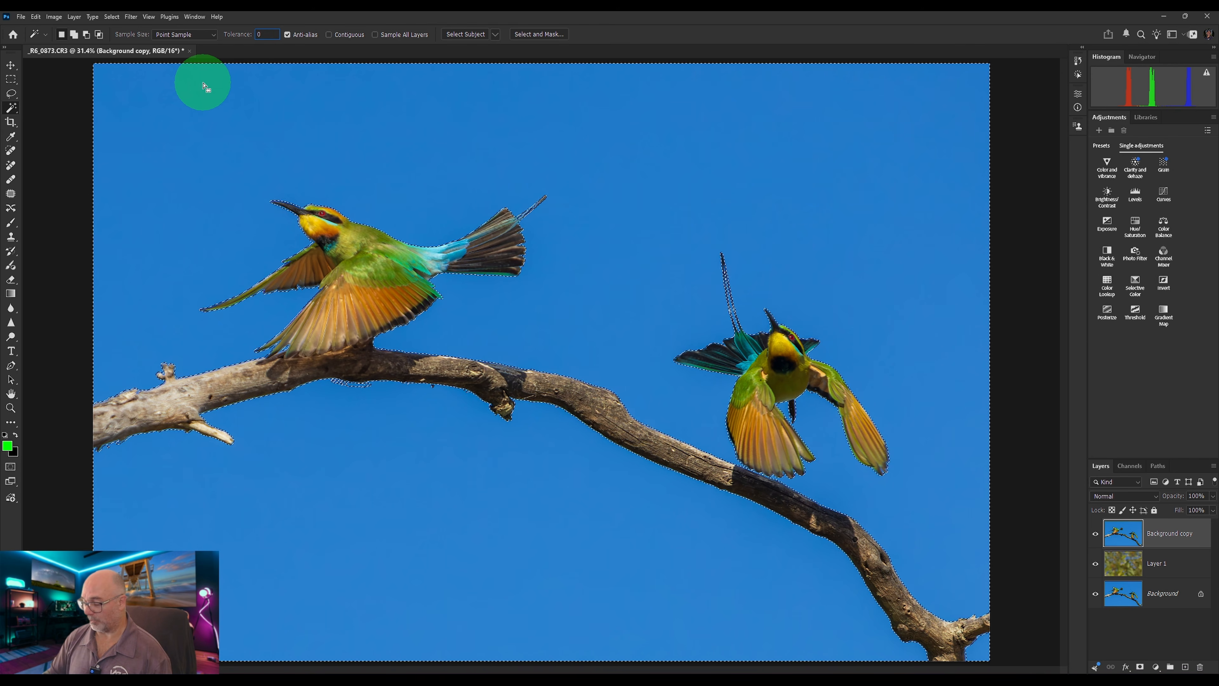
pyautogui.press('BackSpace')
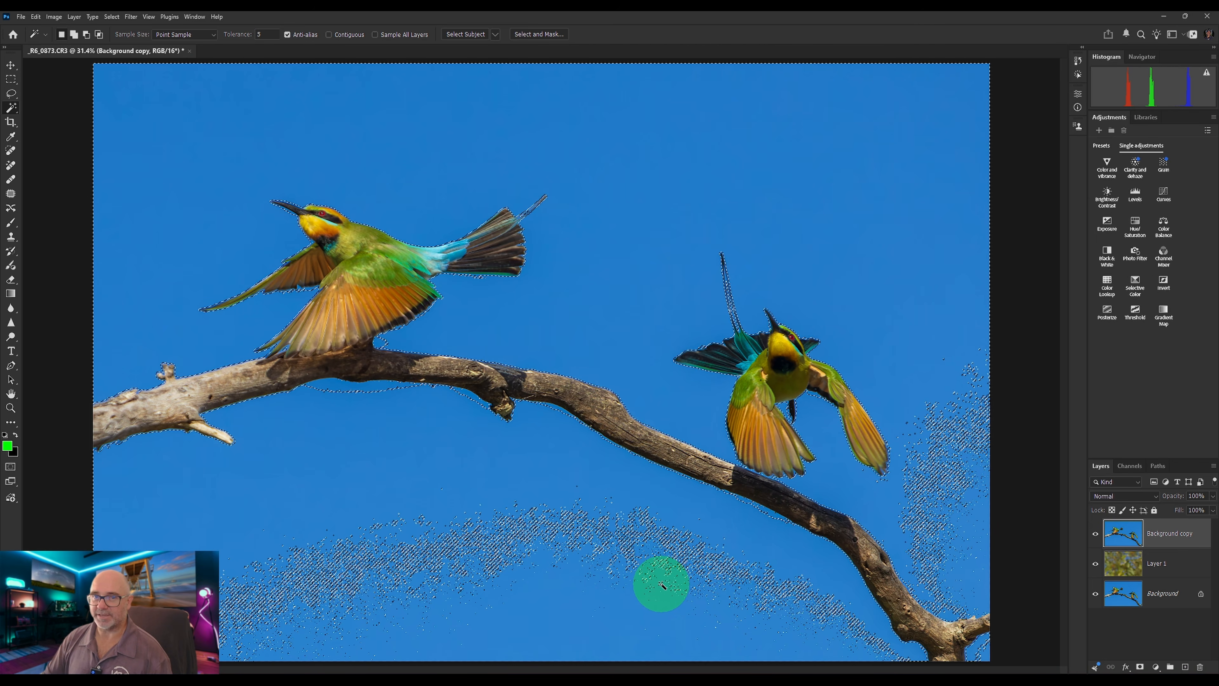
# Set the Magic Wand tolerance to 10 and reselect the sky from the area between the birds
pyautogui.click(265, 34)
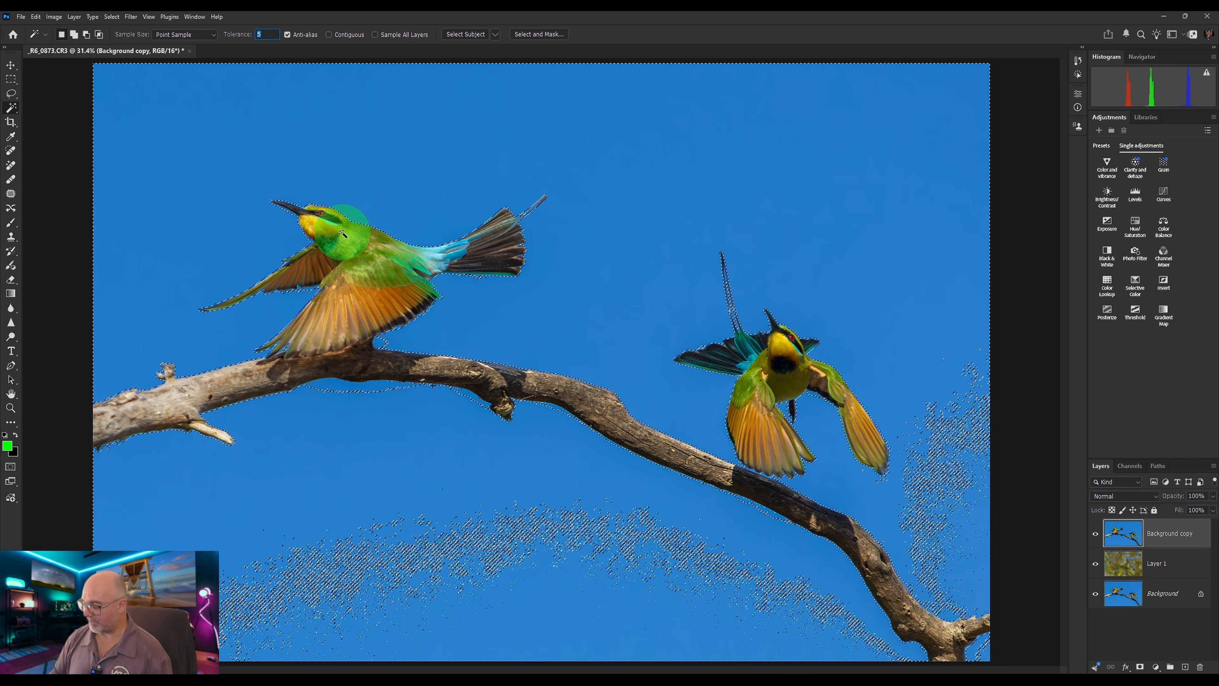
pyautogui.write('10')
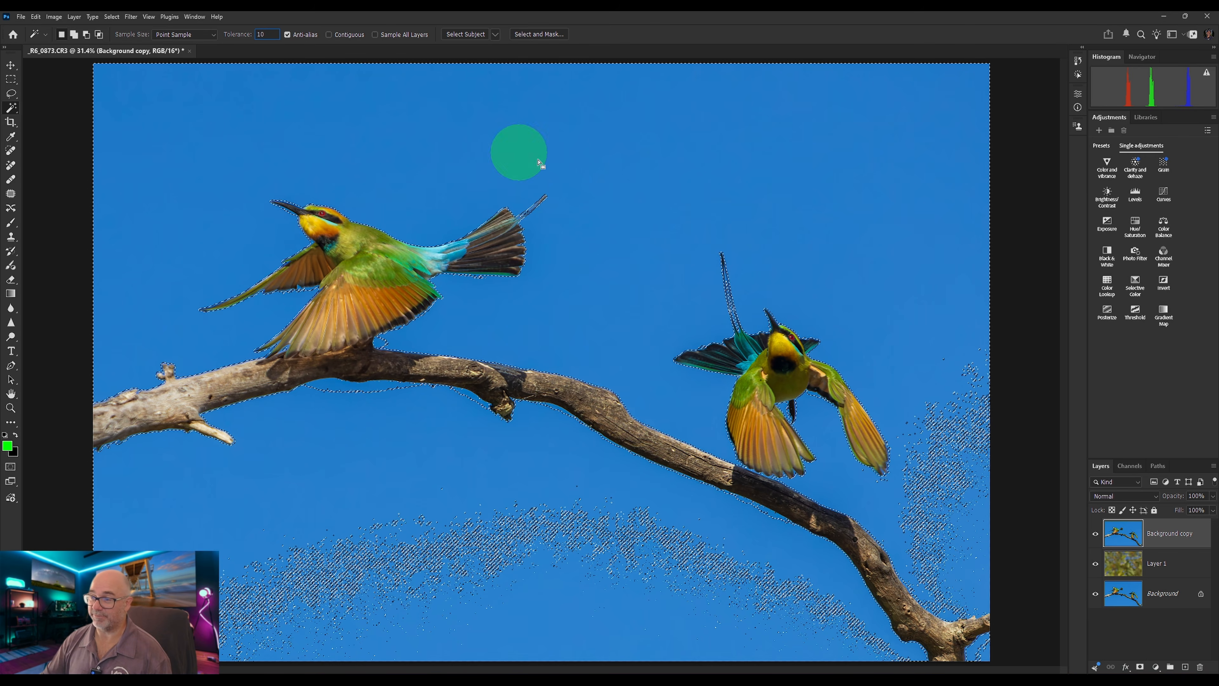
pyautogui.click(638, 235)
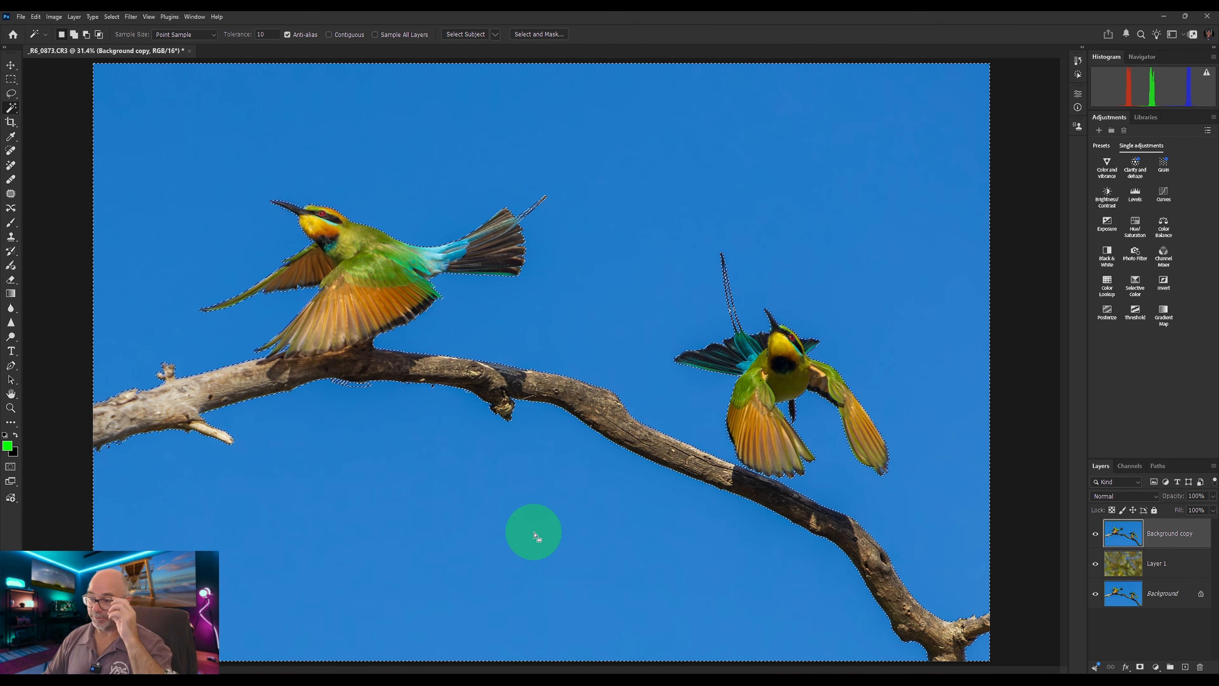
# Try selecting the sky with Contiguous enabled, sampling the area below the branch
pyautogui.click(329, 34)
pyautogui.hotkey('ctrl', 'd')
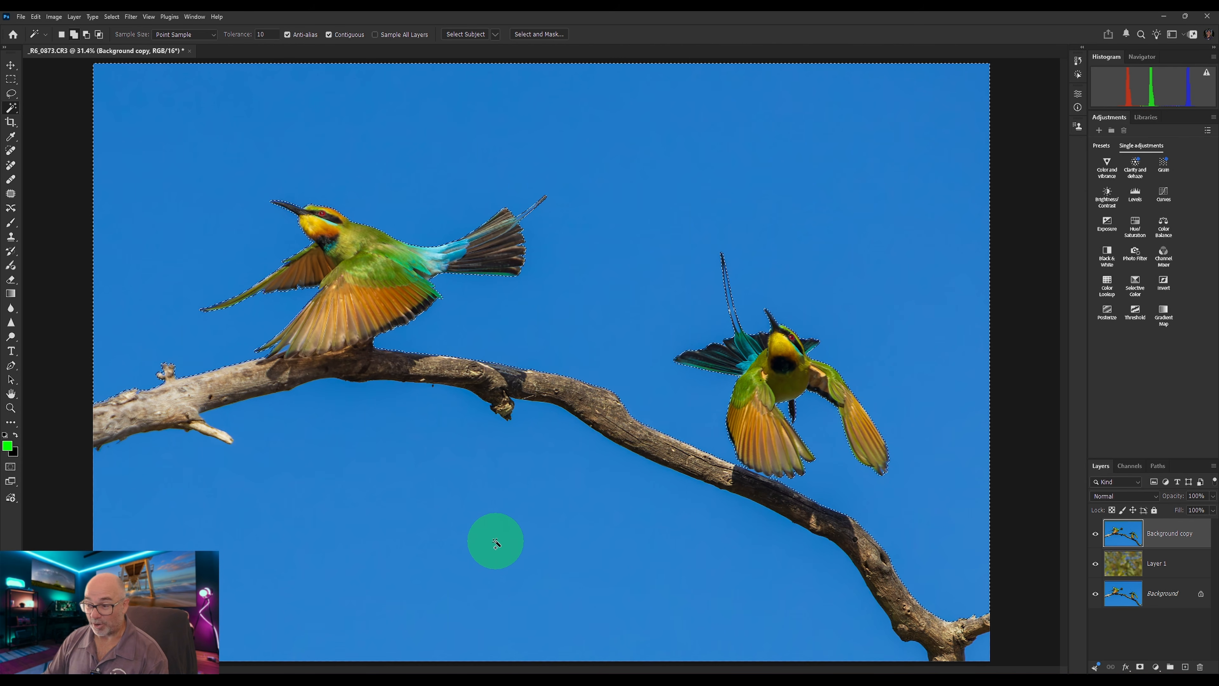
pyautogui.keyDown('shift'); pyautogui.click(536, 487); pyautogui.keyUp('shift')
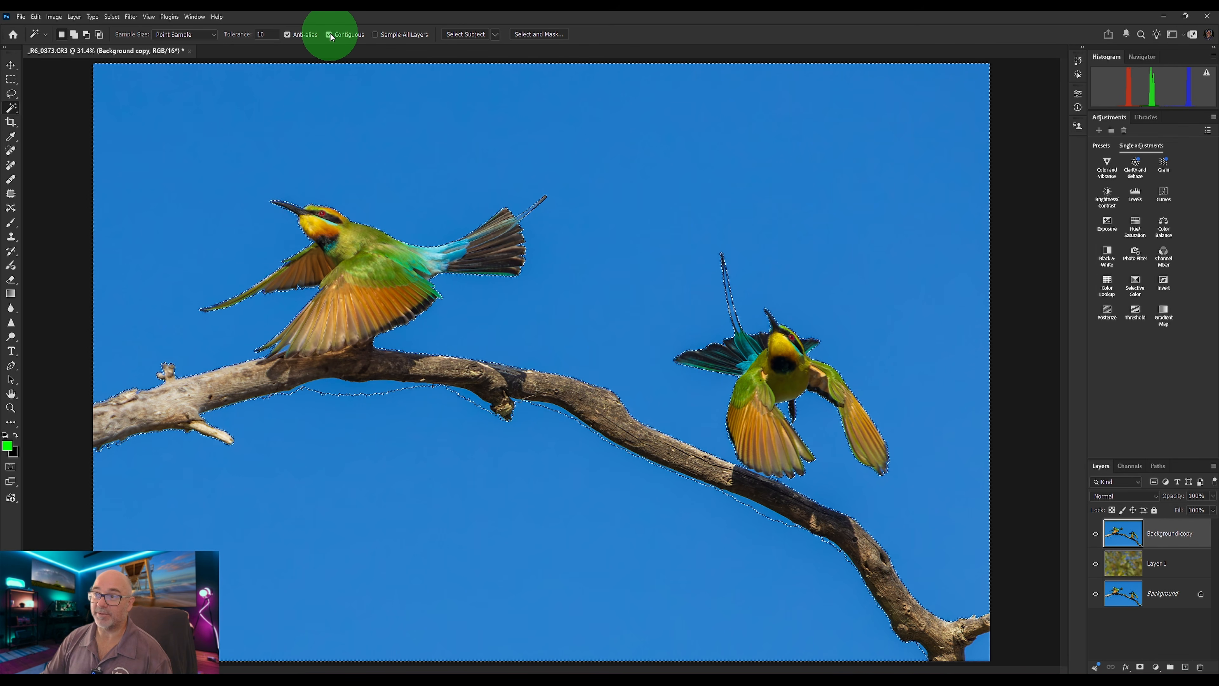
# Disable Contiguous and resample the sky above and below the branch, finishing with a selection sampled between the two birds
pyautogui.click(344, 33)
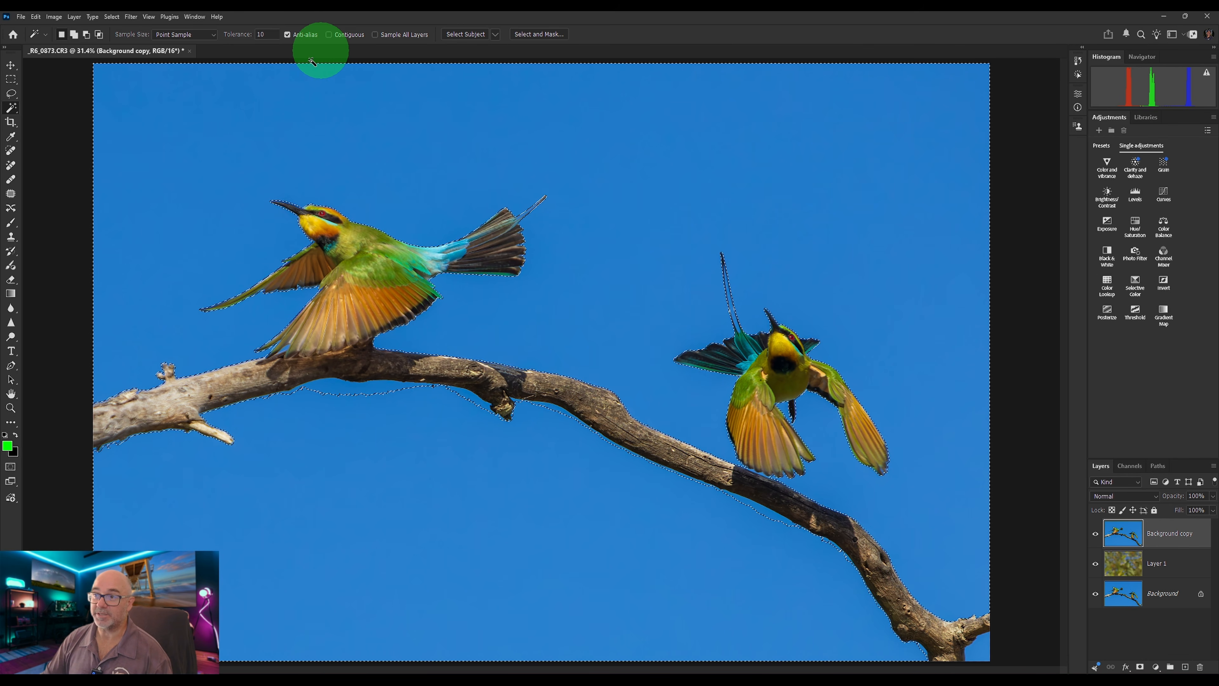
pyautogui.click(643, 173)
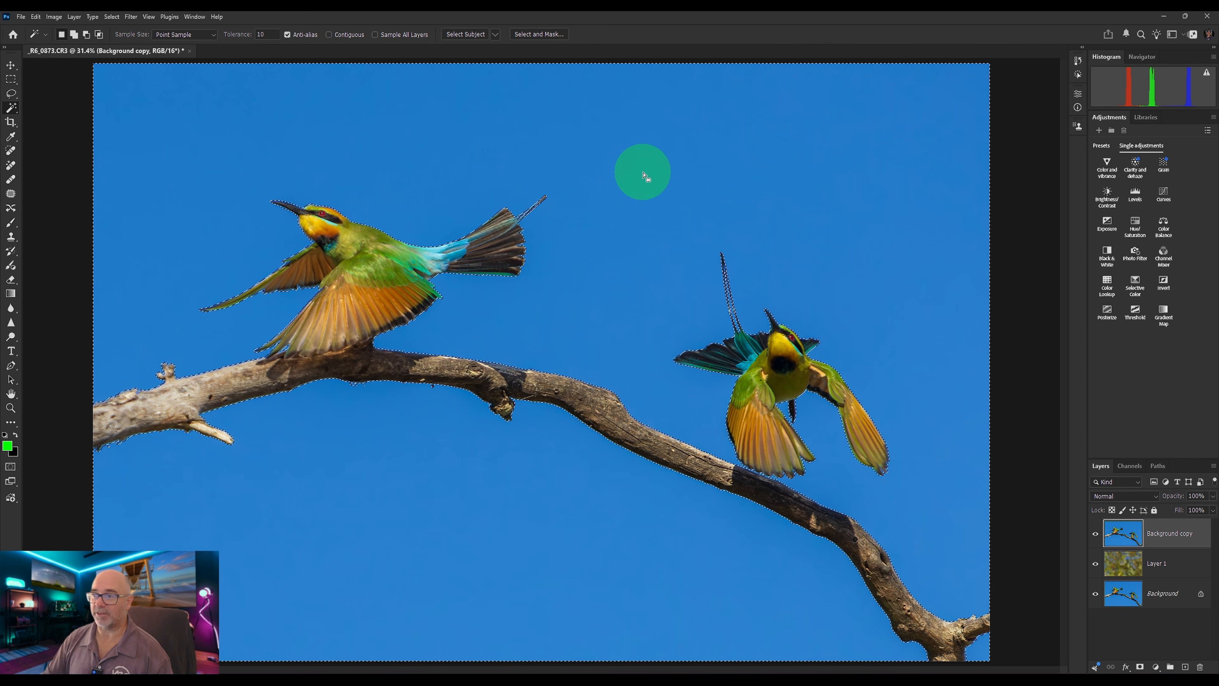
pyautogui.click(566, 513)
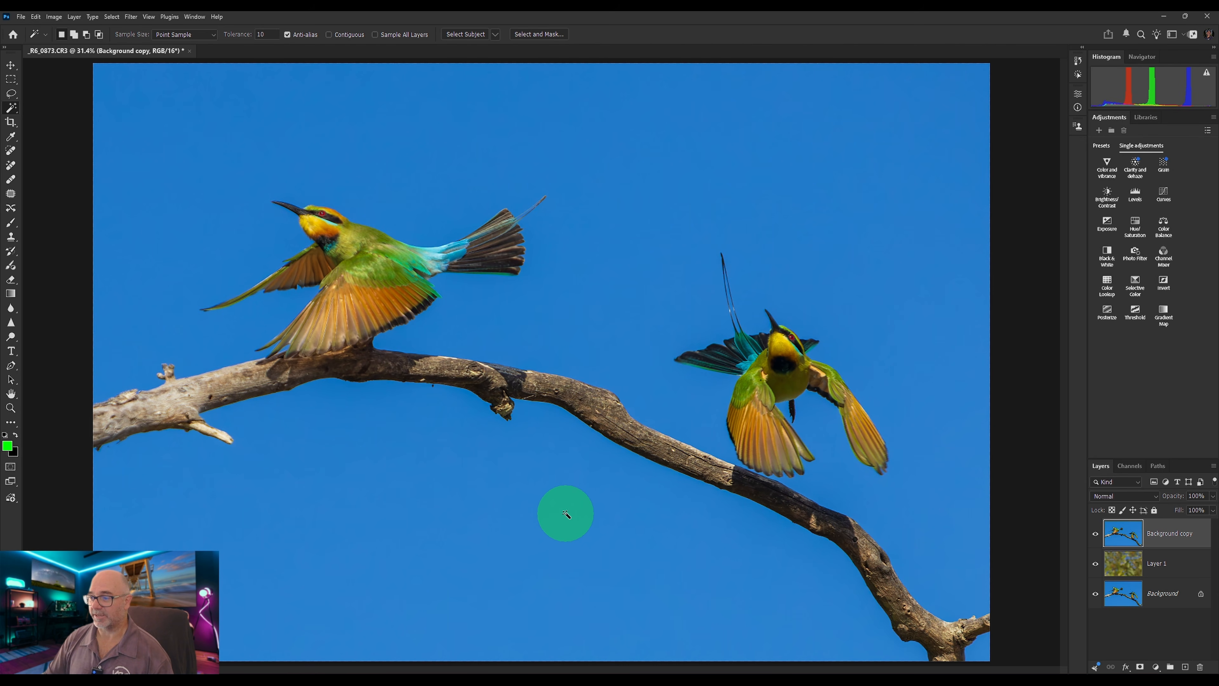
pyautogui.click(566, 513)
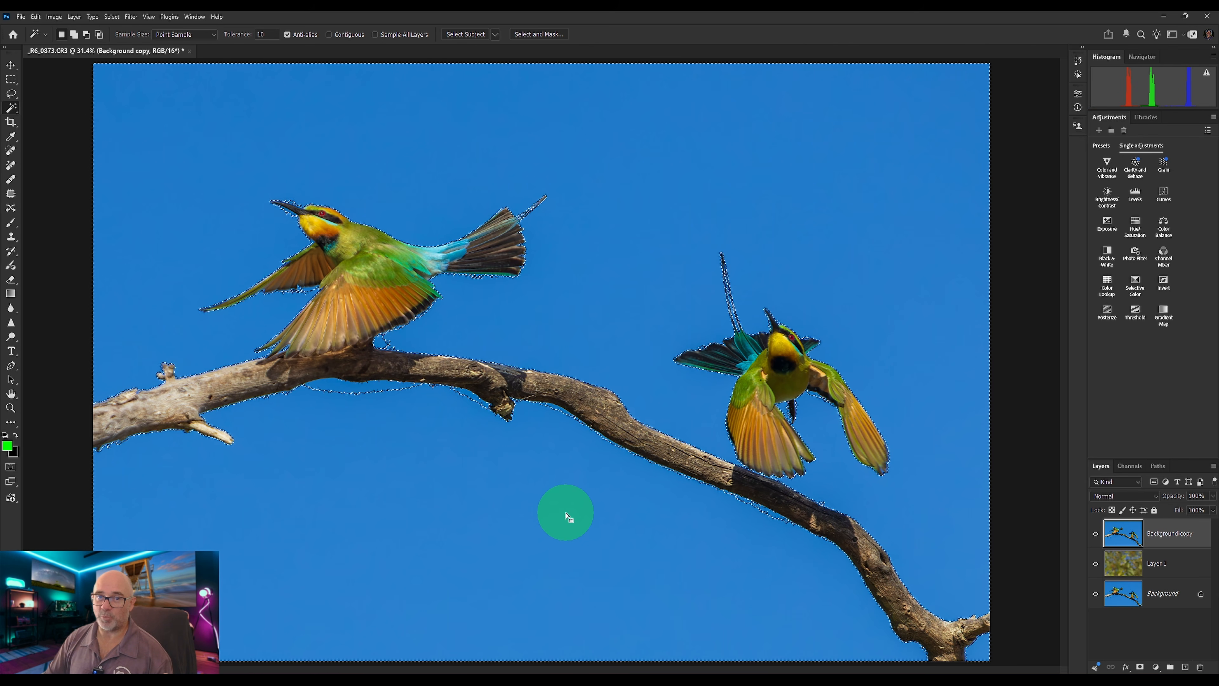
pyautogui.click(428, 565)
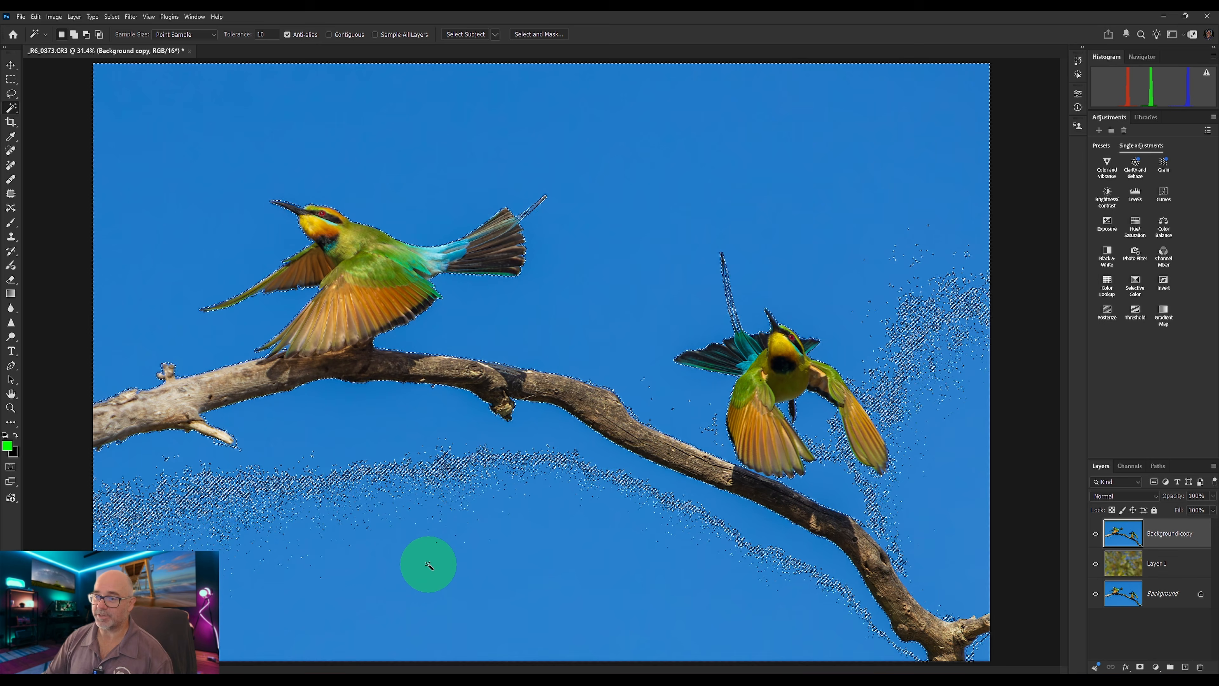
pyautogui.click(628, 245)
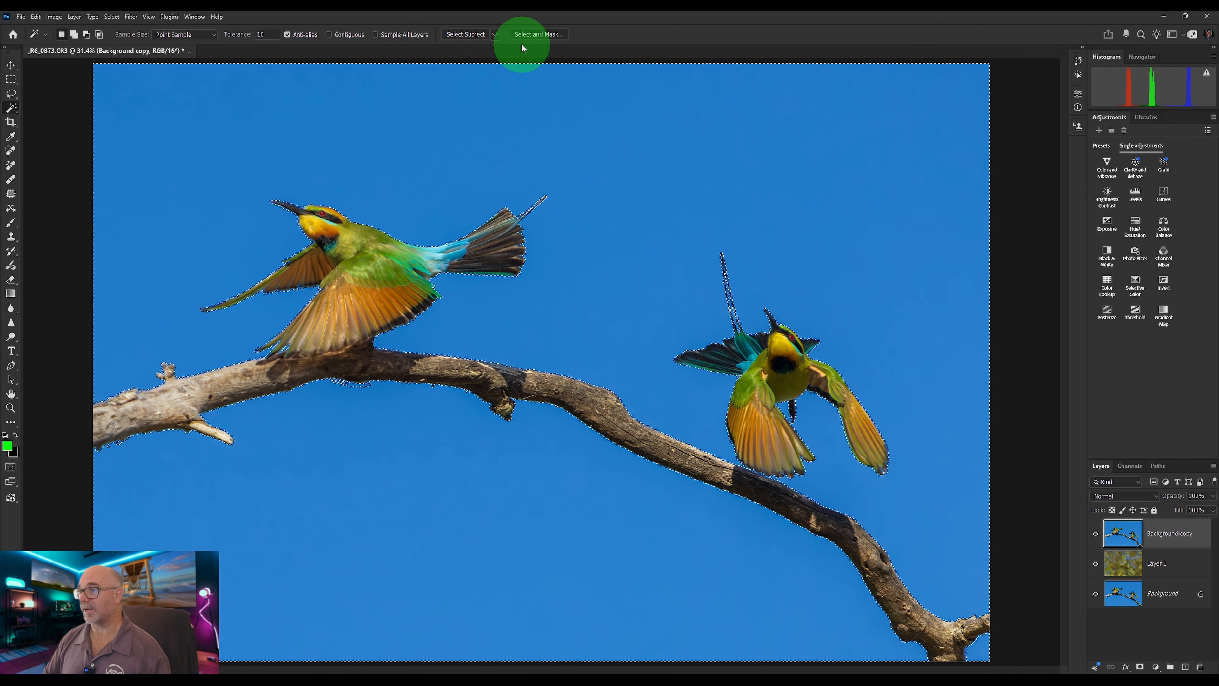
# Open the sky selection in Select and Mask, try Shift Edge at -100%, and set it to +100%
pyautogui.click(541, 34)
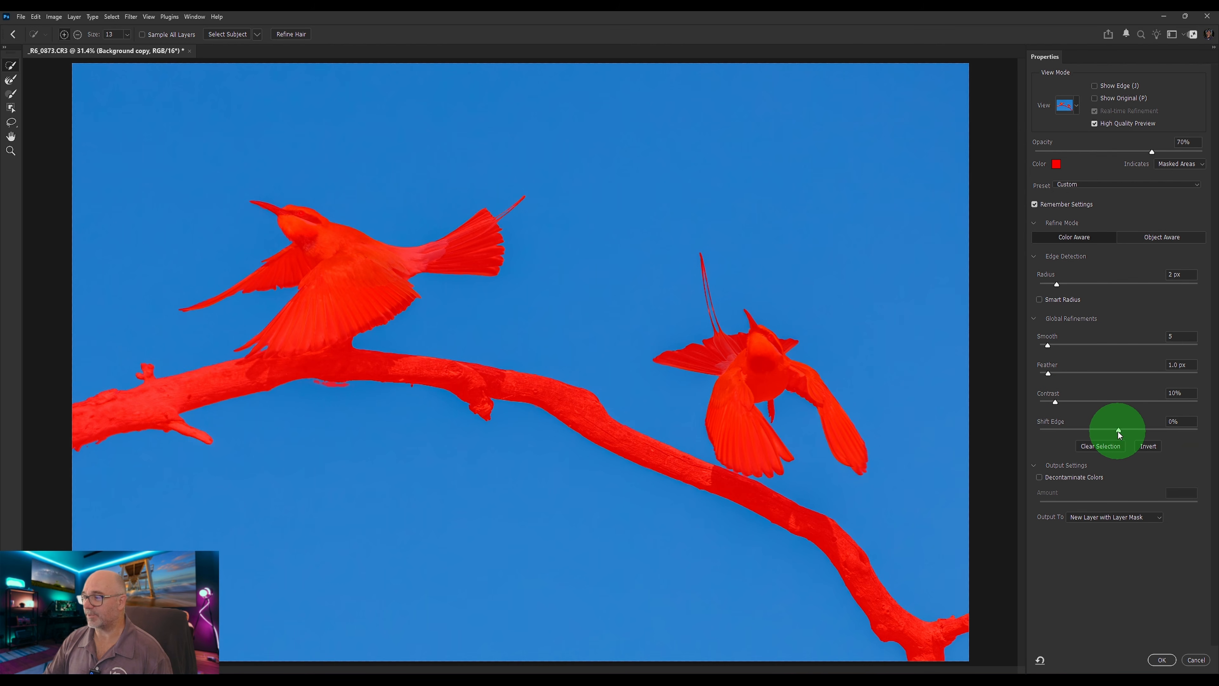
pyautogui.moveTo(1118, 433); pyautogui.dragTo(998, 434)
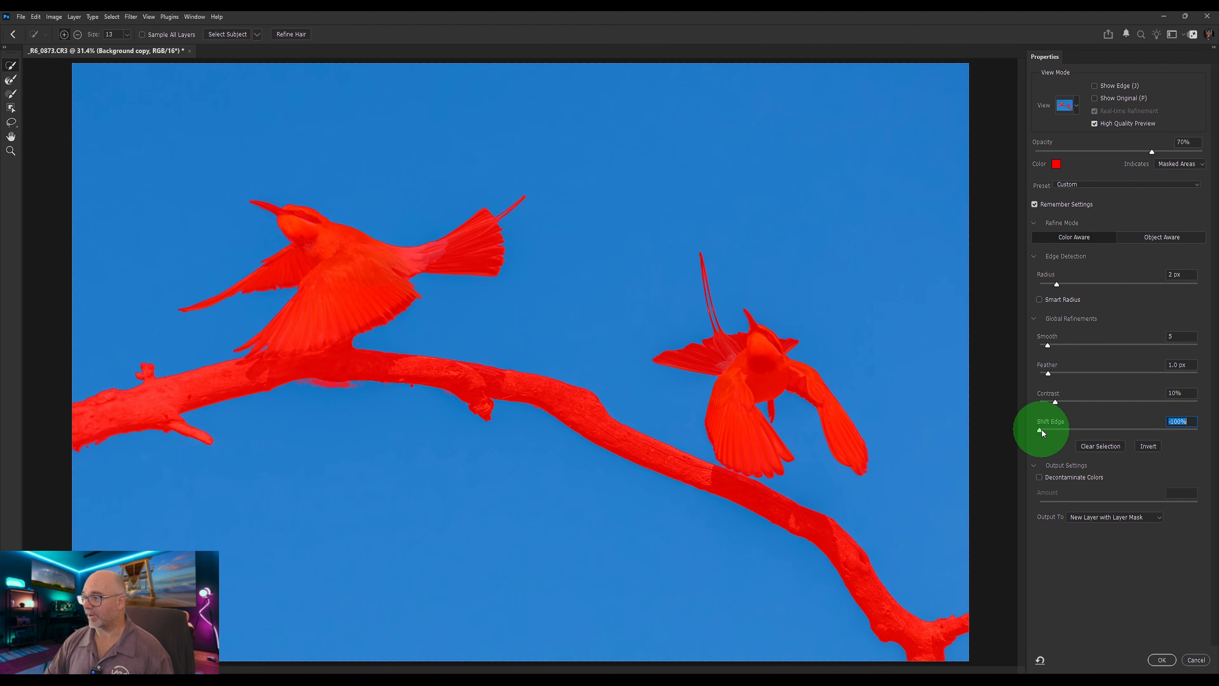
pyautogui.moveTo(1042, 432); pyautogui.dragTo(1208, 435)
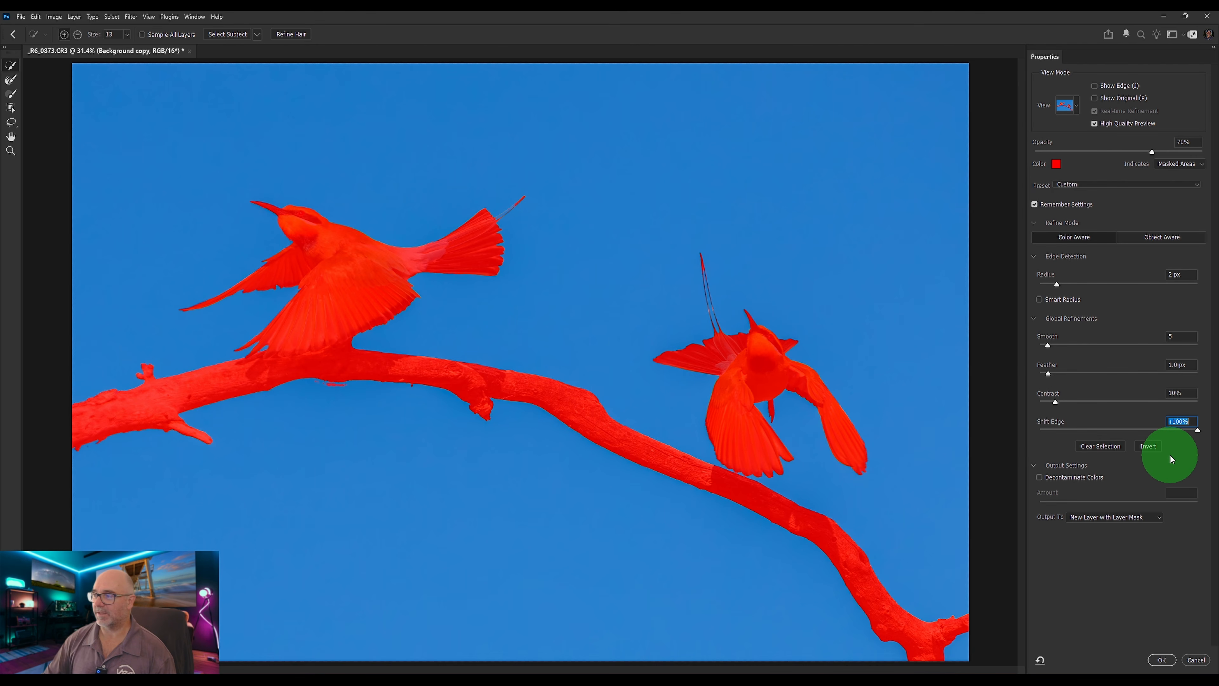
# Reset Shift Edge to 0% and output the refined sky selection as a new layer with layer mask
pyautogui.moveTo(1197, 430); pyautogui.dragTo(1056, 430)
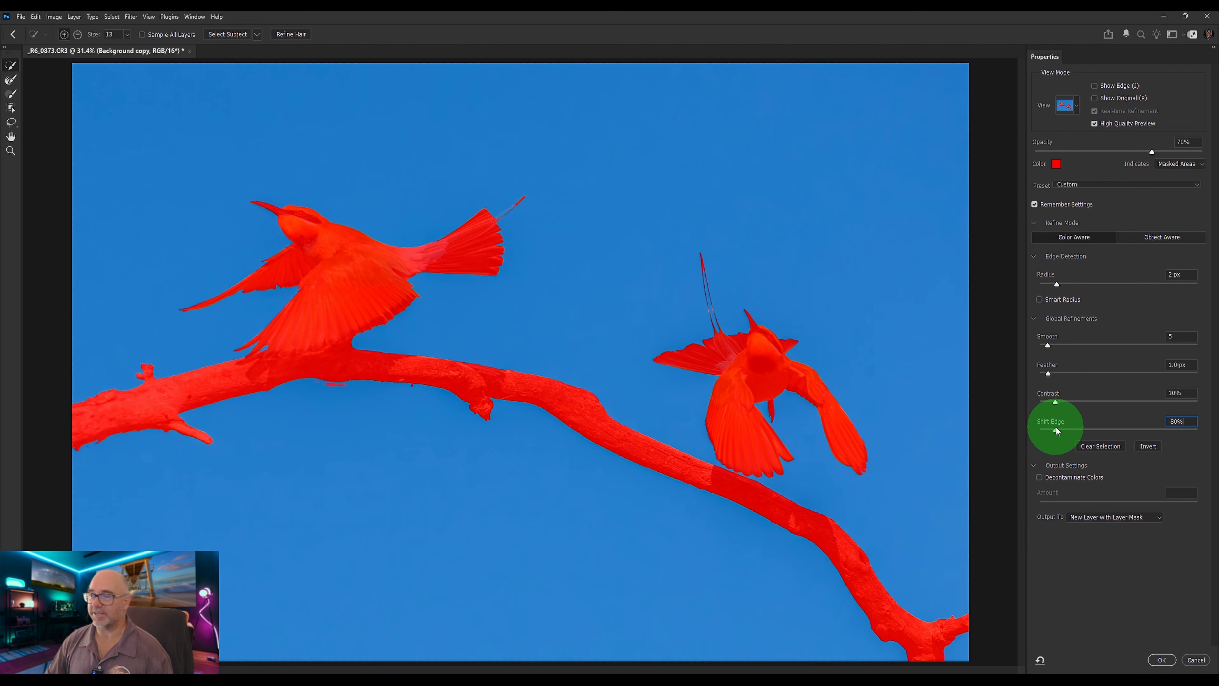
pyautogui.click(1113, 431)
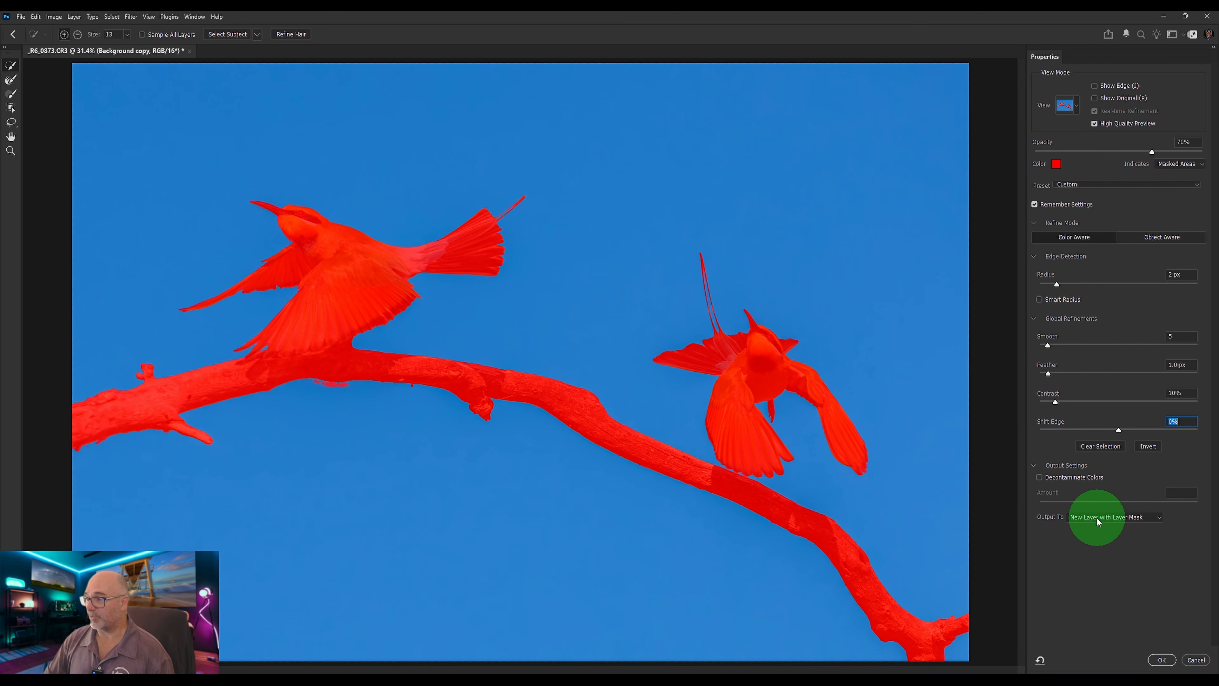
pyautogui.click(1161, 519)
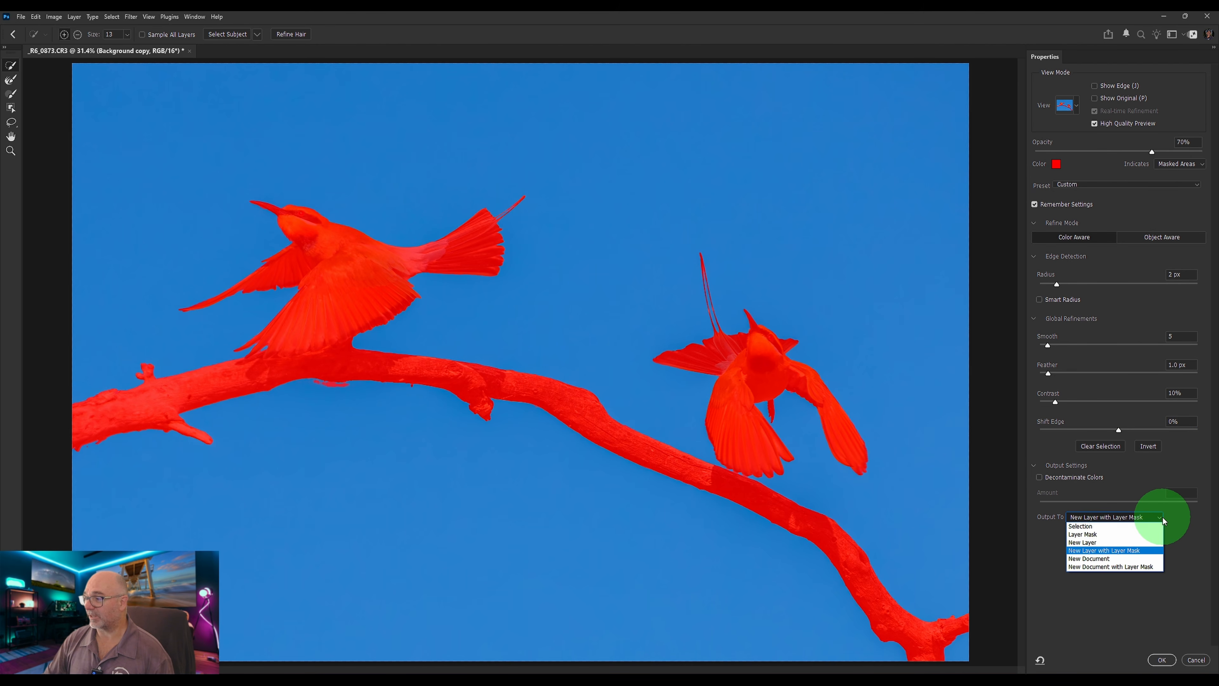
pyautogui.click(1114, 551)
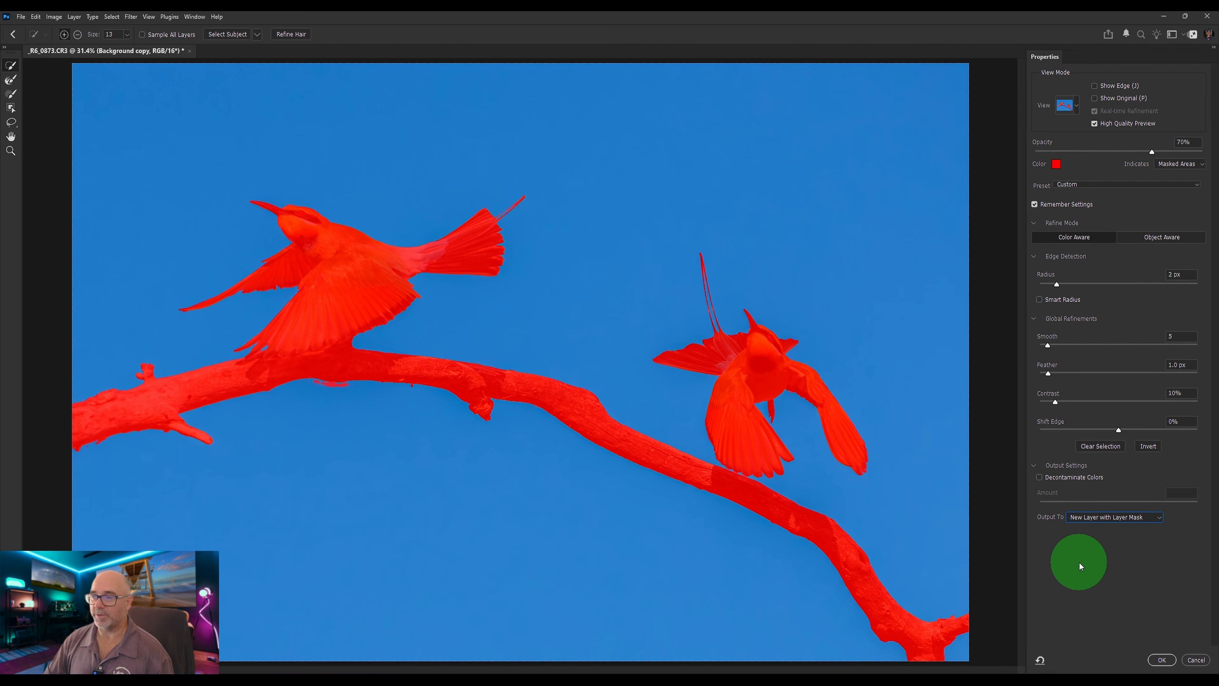
pyautogui.click(1162, 659)
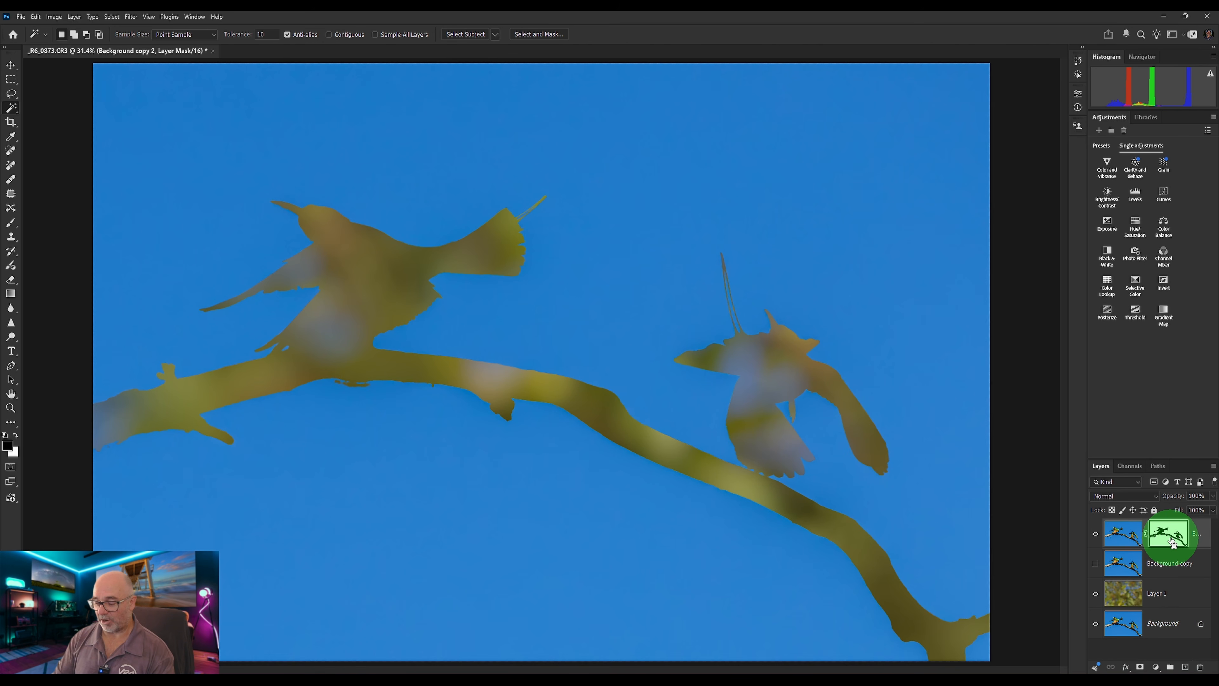
# Invert the new layer's mask to reveal the birds and branch over the foliage, and delete the Background copy layer
pyautogui.hotkey('ctrl', 'i')
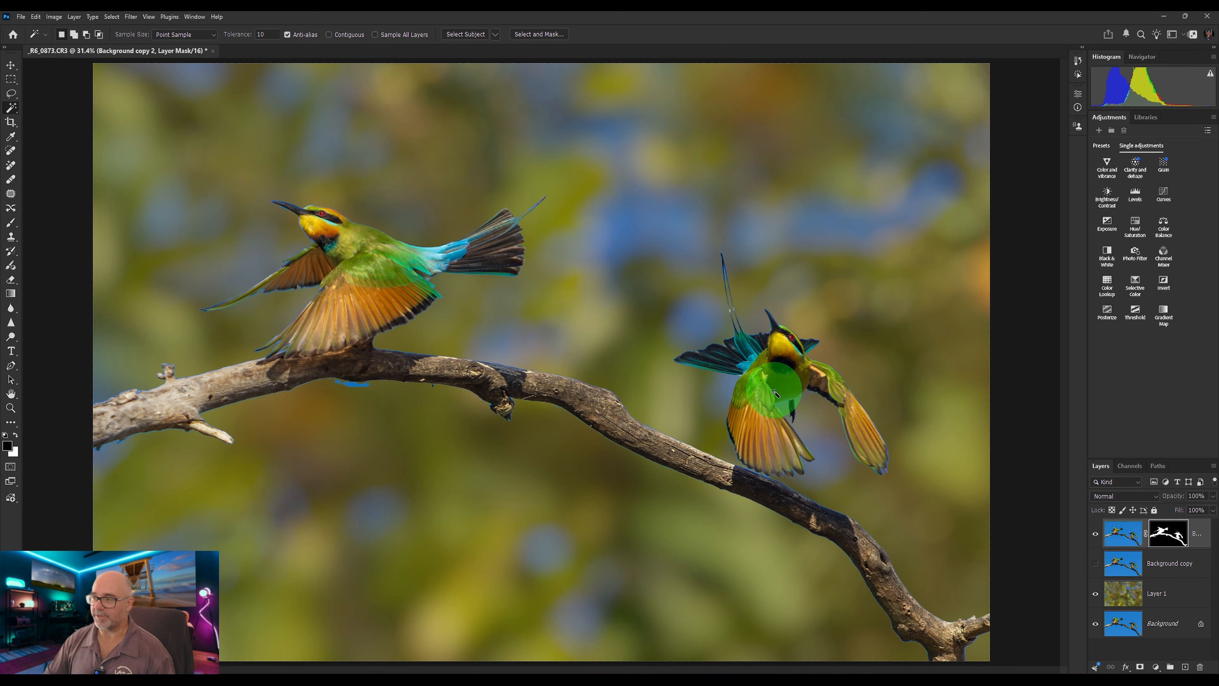
pyautogui.click(1125, 566)
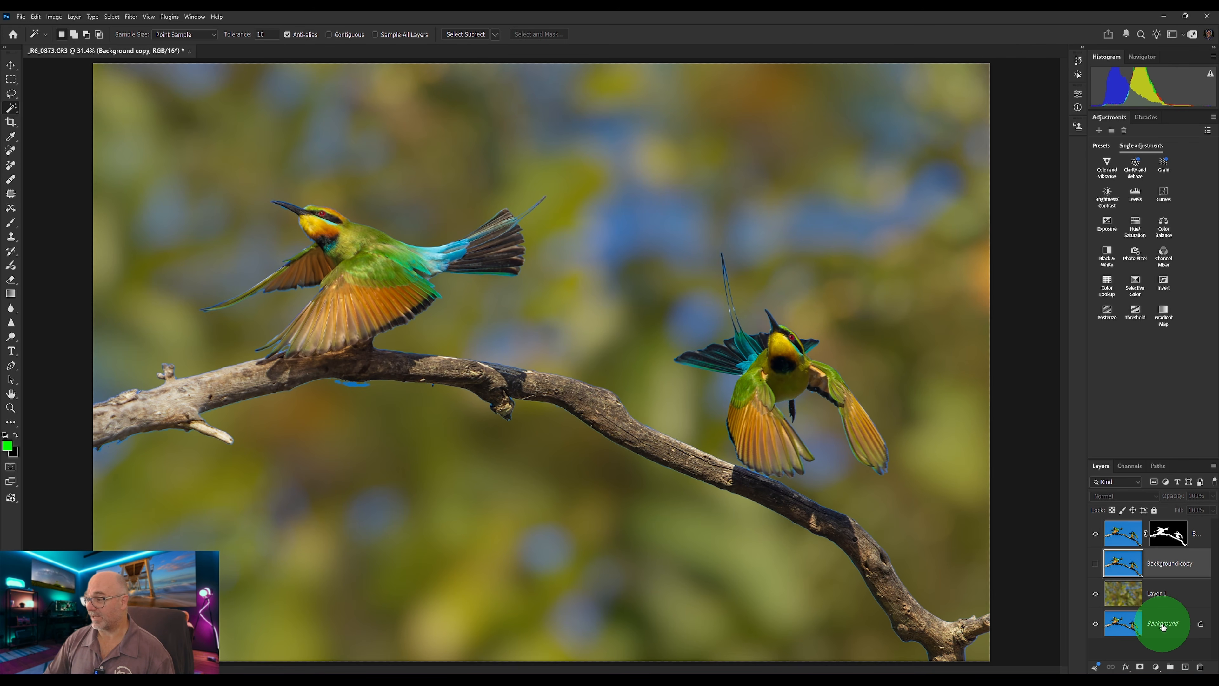
pyautogui.click(1095, 563)
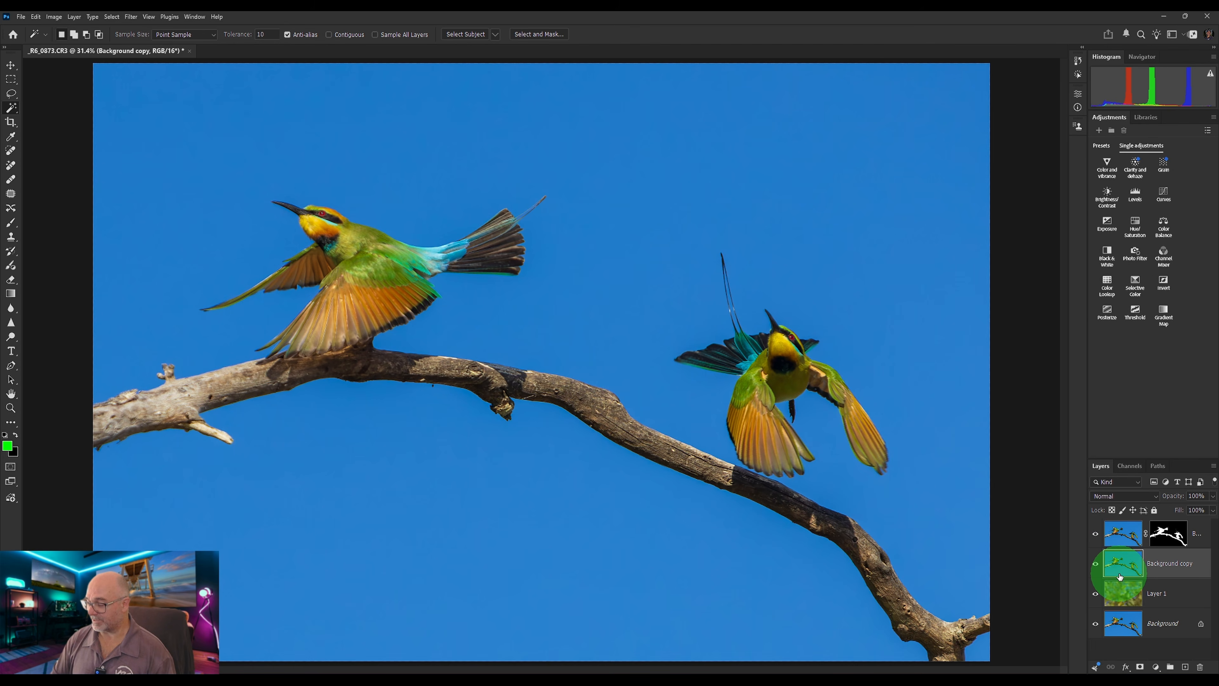
pyautogui.press('Delete')
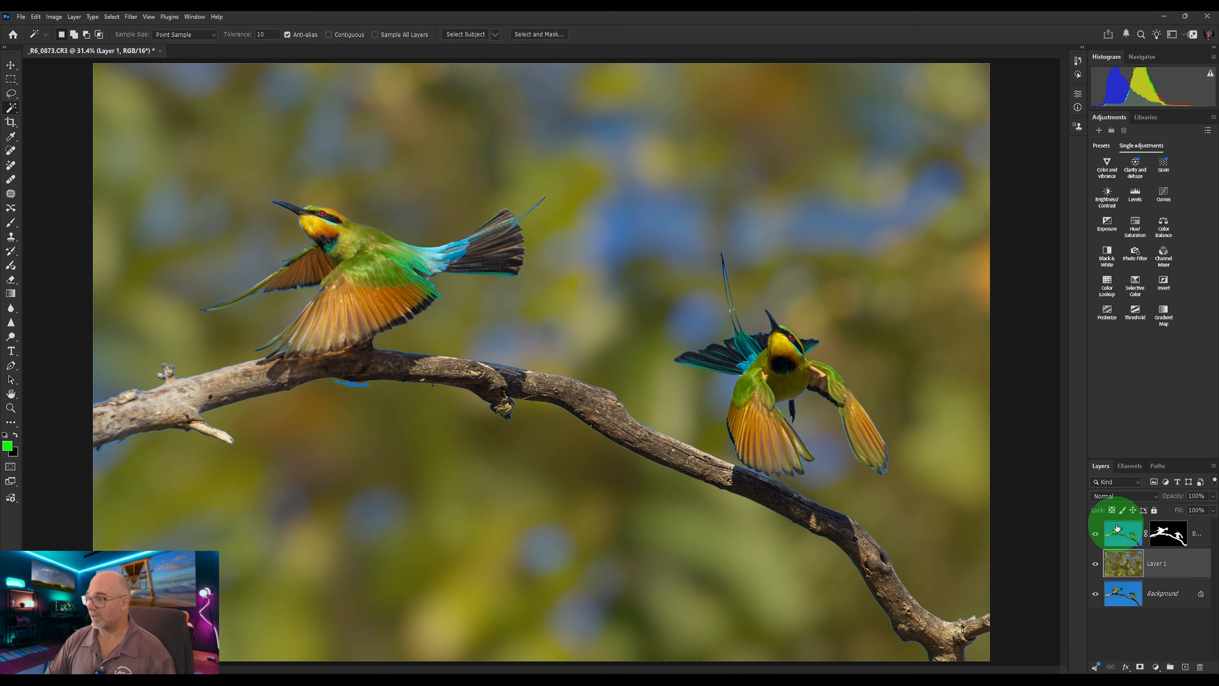
# Examine the cutout edges around both birds and the branch up close on the masked top layer
pyautogui.click(1122, 533)
pyautogui.click(1099, 563)
pyautogui.click(1099, 563)
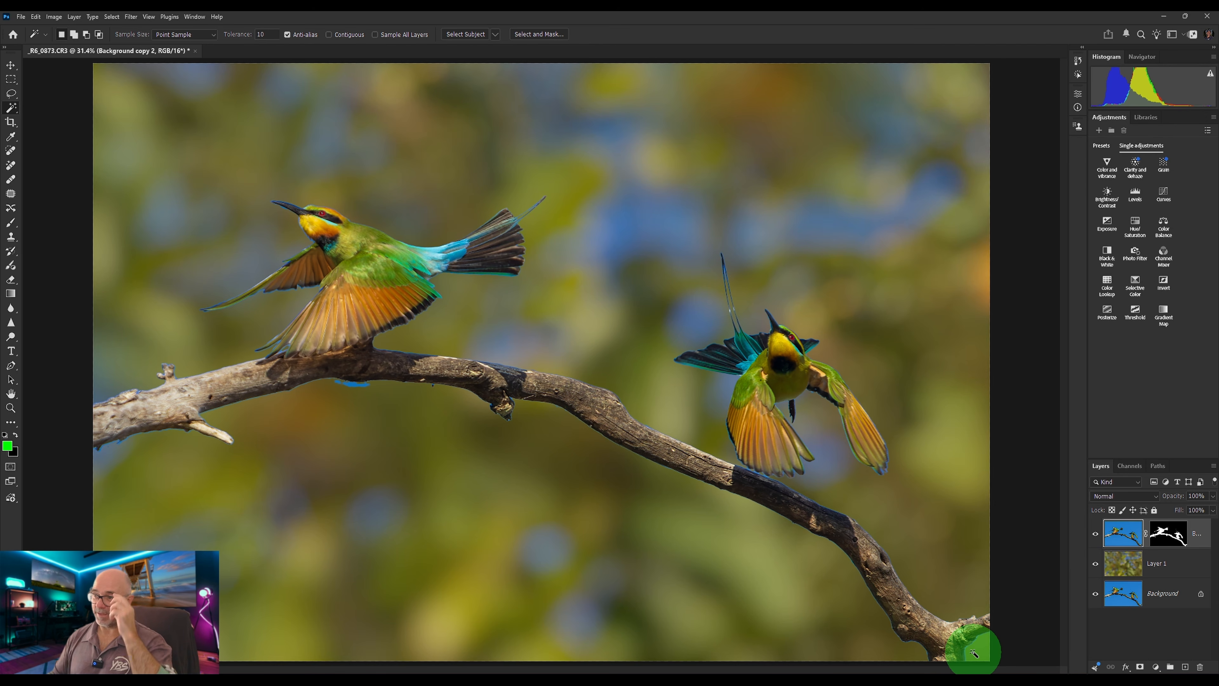
pyautogui.scroll(5, 339, 329)
pyautogui.scroll(2, 338, 327)
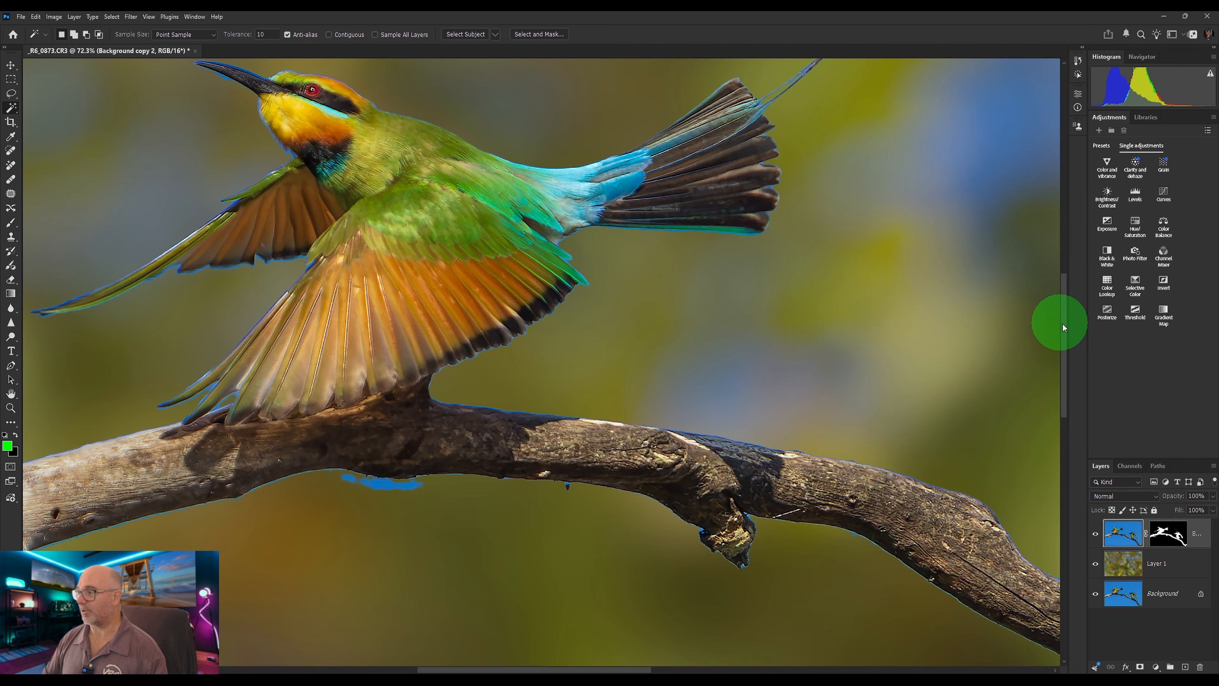
pyautogui.moveTo(1064, 328); pyautogui.dragTo(1068, 294)
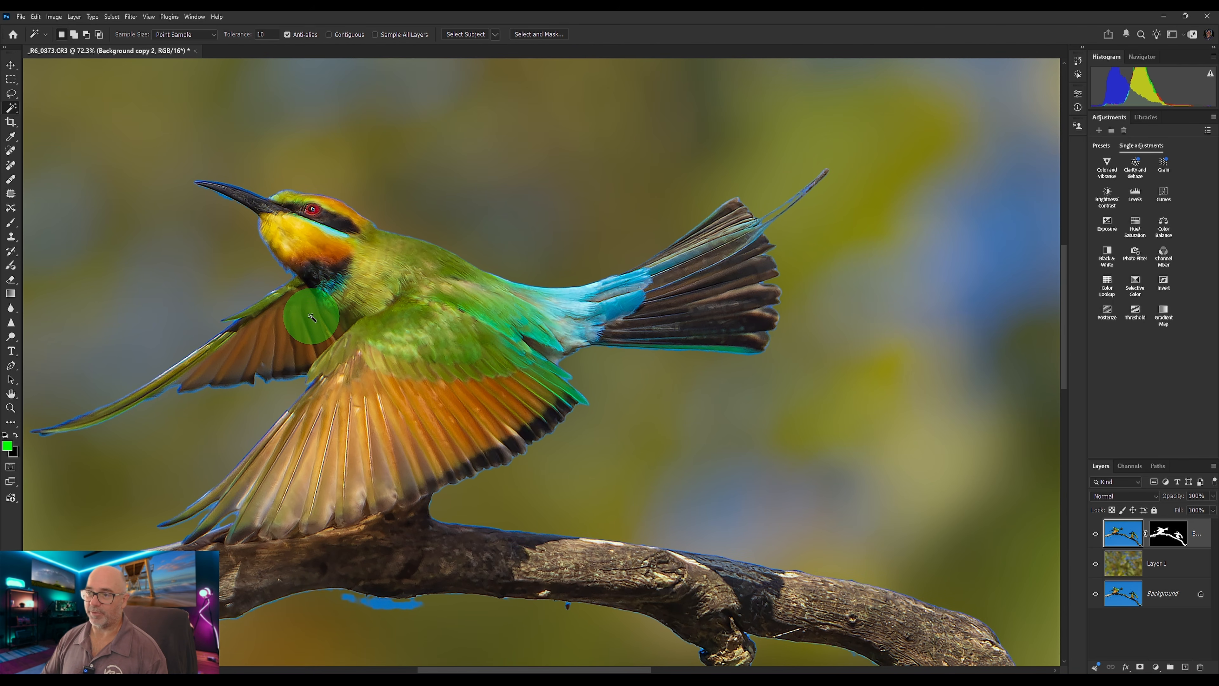
pyautogui.moveTo(471, 669); pyautogui.dragTo(667, 670)
pyautogui.moveTo(1062, 267); pyautogui.dragTo(1063, 323)
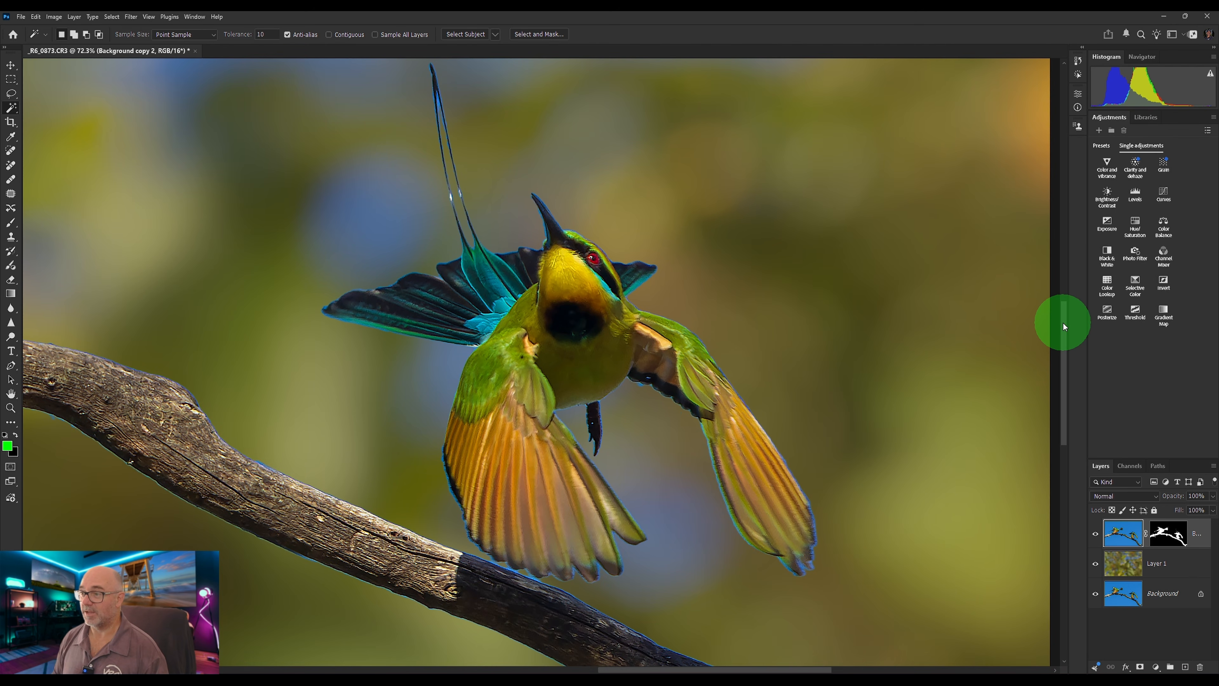
pyautogui.hotkey('ctrl', '0')
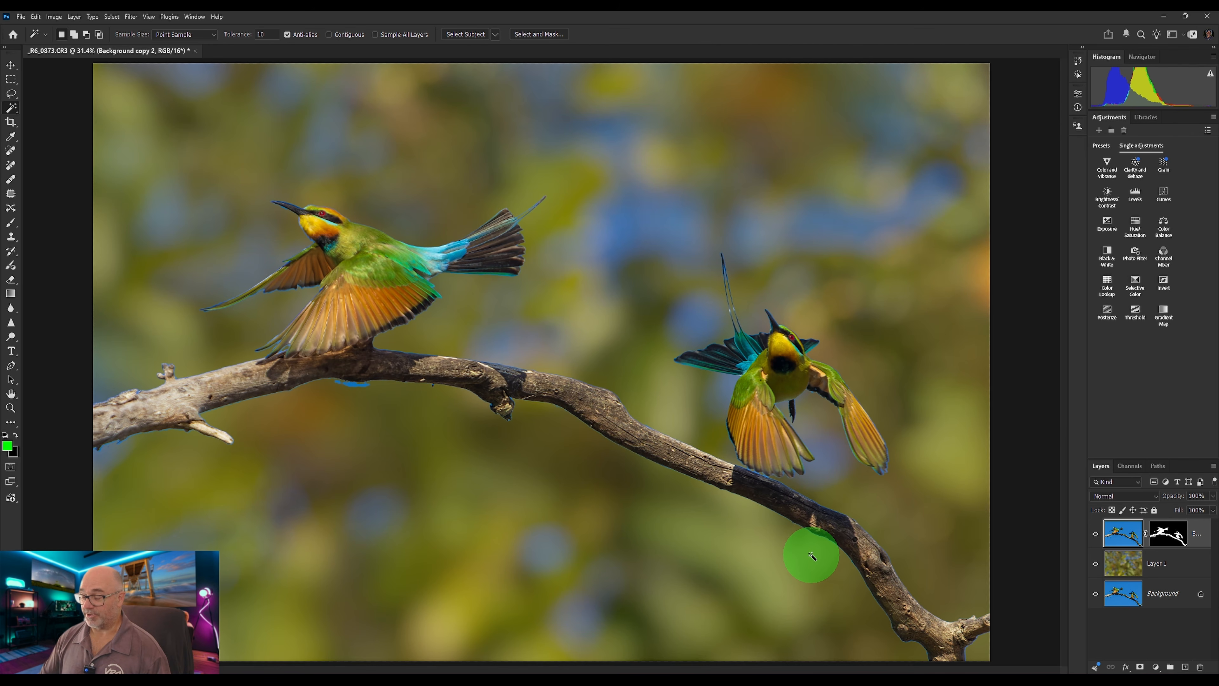
# Add a white layer mask to the foliage layer, Layer 1, and set up the Brush tool at 15% opacity
pyautogui.click(1125, 568)
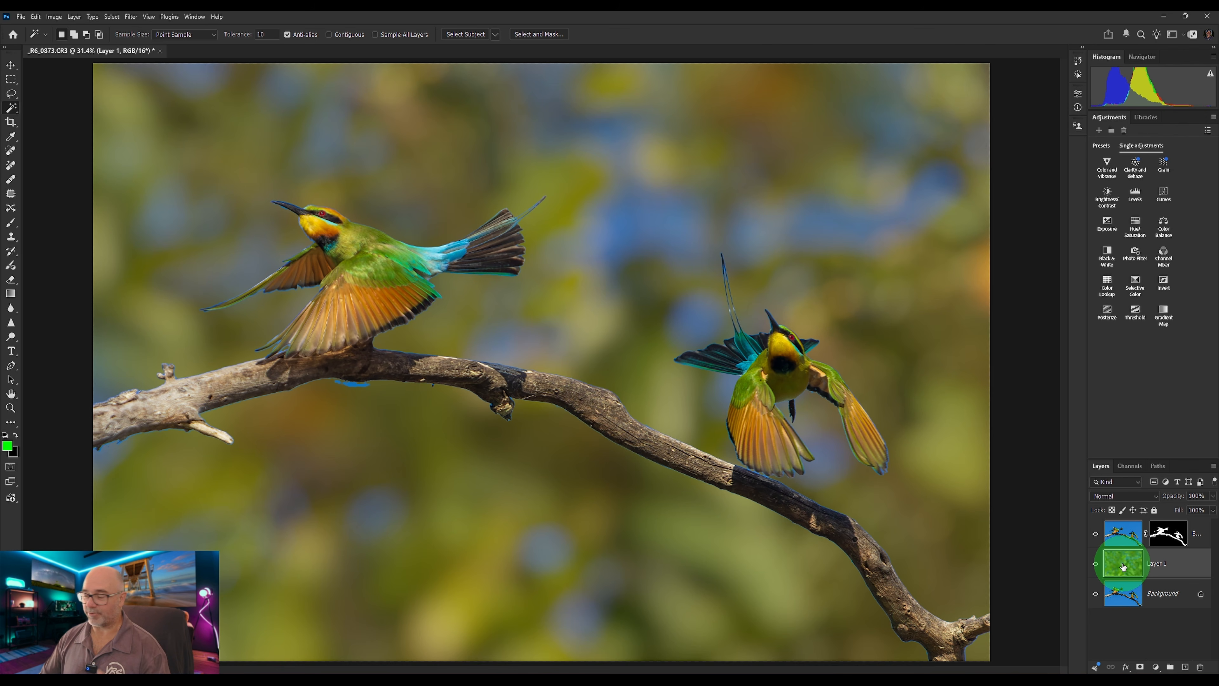
pyautogui.click(1140, 667)
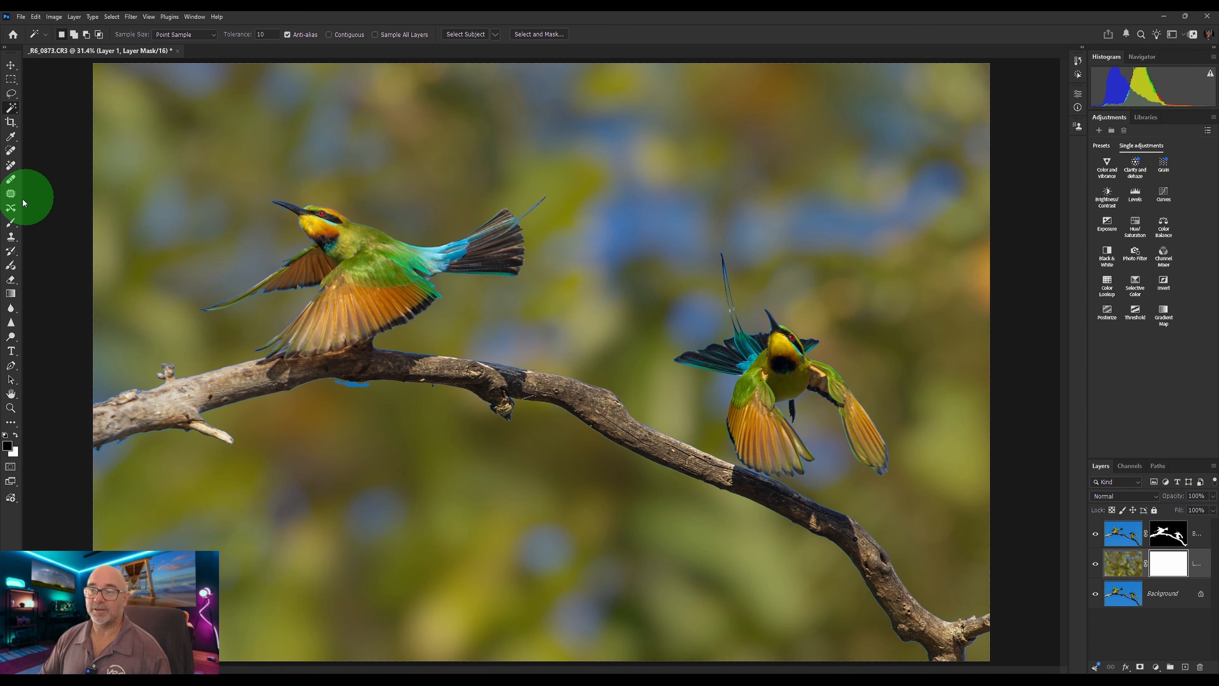
pyautogui.click(11, 224)
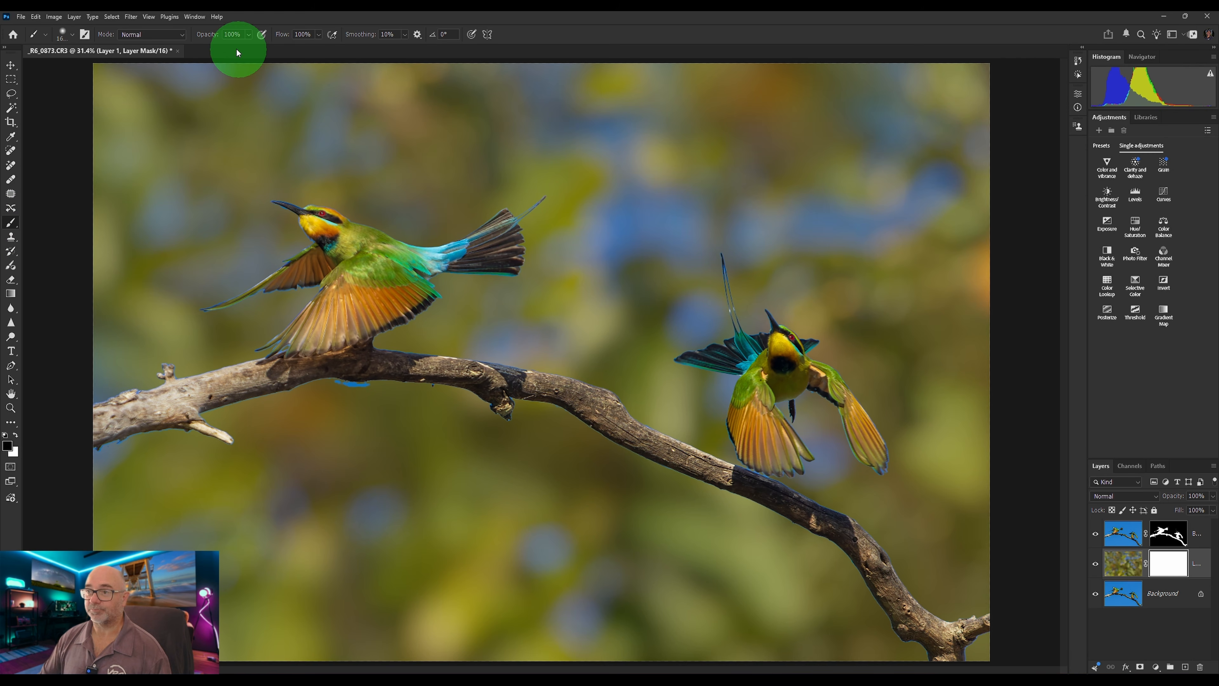
pyautogui.click(249, 34)
pyautogui.moveTo(245, 48); pyautogui.dragTo(211, 49)
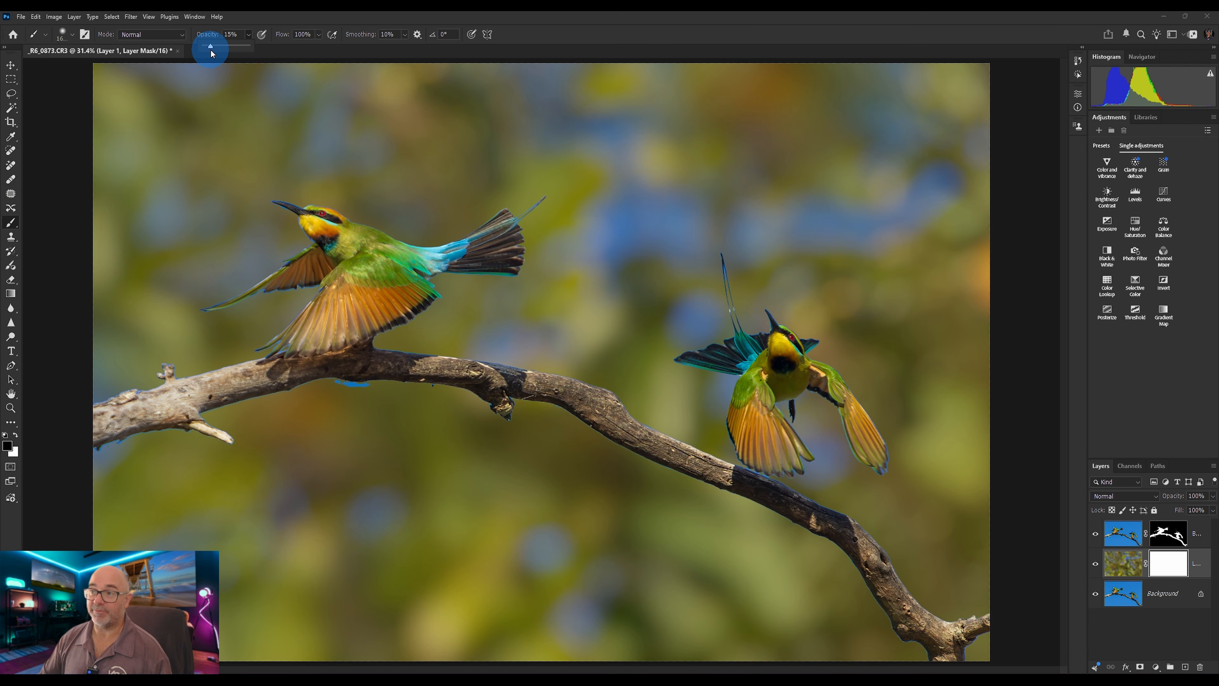
# Paint black on Layer 1's mask with a large soft brush to bring back blue sky around both birds
pyautogui.click(333, 272)
pyautogui.press(']')
pyautogui.press(']')
pyautogui.press(']')
pyautogui.press(']')
pyautogui.press(']')
pyautogui.press(']')
pyautogui.press(']')
pyautogui.press(']')
pyautogui.press(']')
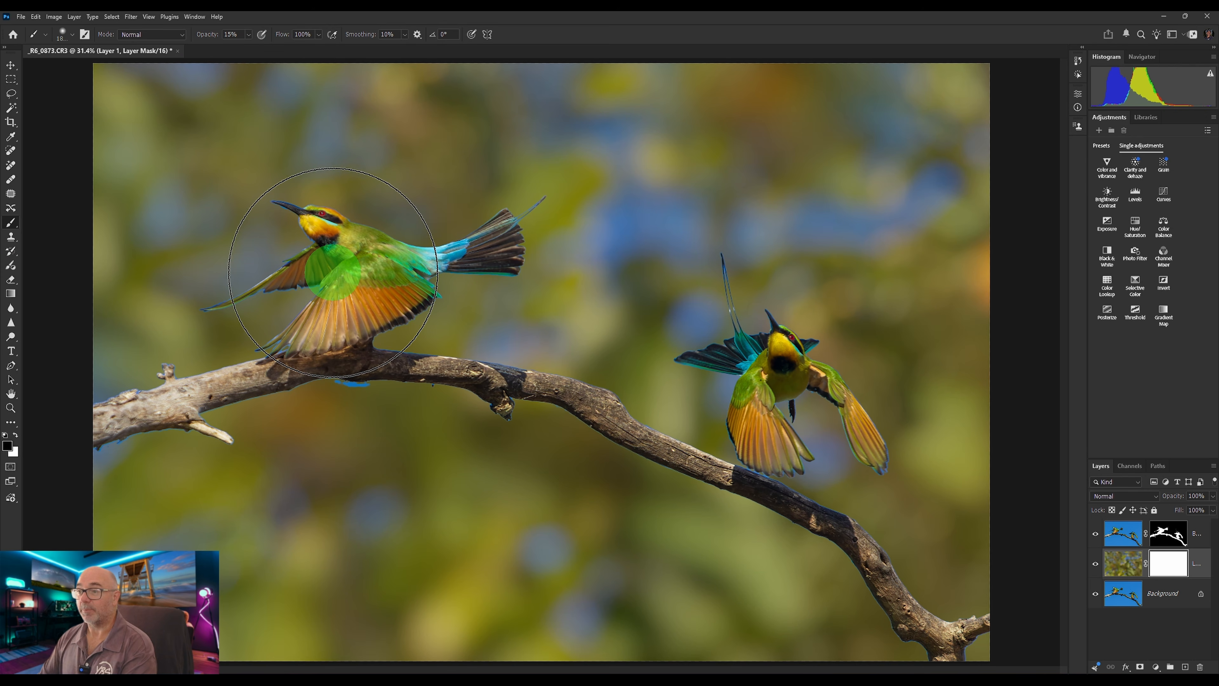
pyautogui.moveTo(279, 303)
pyautogui.mouseDown()
pyautogui.moveTo(352, 301)
pyautogui.moveTo(289, 310)
pyautogui.moveTo(420, 337)
pyautogui.moveTo(380, 273)
pyautogui.moveTo(484, 243)
pyautogui.moveTo(816, 408)
pyautogui.moveTo(682, 419)
pyautogui.moveTo(835, 407)
pyautogui.moveTo(696, 291)
pyautogui.moveTo(811, 422)
pyautogui.moveTo(719, 441)
pyautogui.moveTo(753, 373)
pyautogui.moveTo(596, 351)
pyautogui.moveTo(302, 375)
pyautogui.moveTo(250, 358)
pyautogui.moveTo(359, 359)
pyautogui.moveTo(286, 379)
pyautogui.mouseUp()
# Shrink the brush and paint Layer 1's mask along the underside of the branch below the left bird to blend the leftover blue patch
pyautogui.press('[')
pyautogui.press('[')
pyautogui.press('[')
pyautogui.press('[')
pyautogui.press('[')
pyautogui.press('[')
pyautogui.press('[')
pyautogui.press('[')
pyautogui.press('[')
pyautogui.press('[')
pyautogui.press('[')
pyautogui.press('[')
pyautogui.press('[')
pyautogui.press('[')
pyautogui.press('[')
pyautogui.press('[')
pyautogui.press('[')
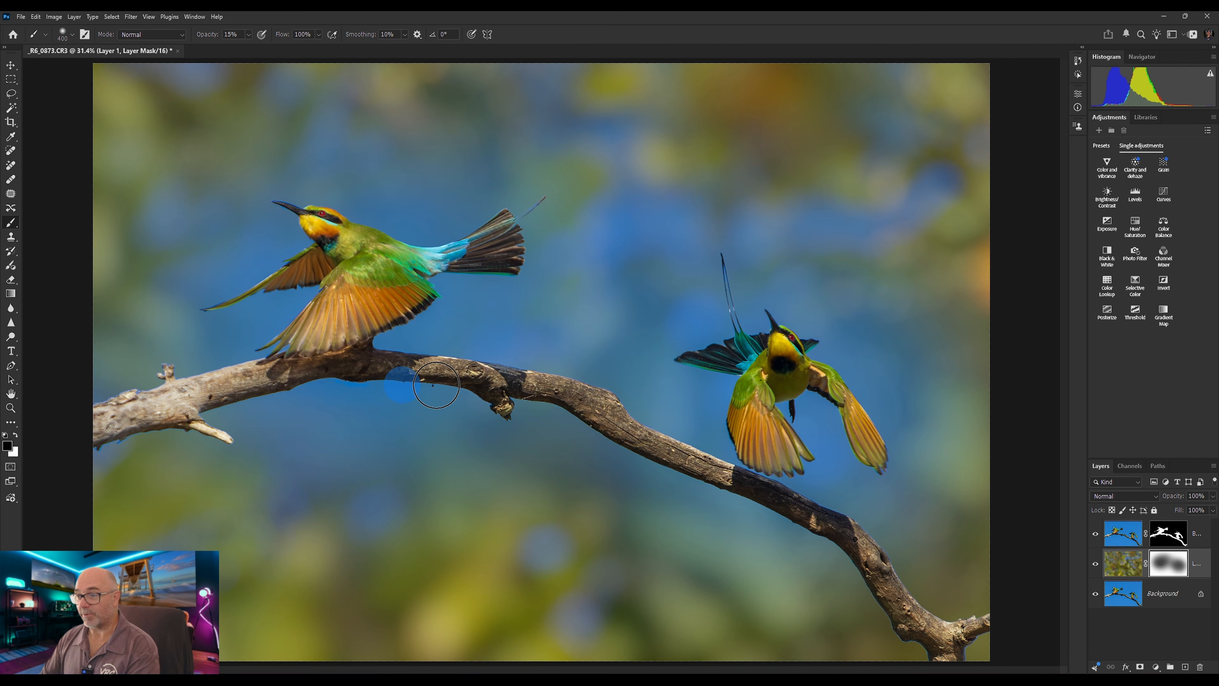
pyautogui.moveTo(415, 383); pyautogui.dragTo(318, 381)
pyautogui.moveTo(455, 379)
pyautogui.mouseDown()
pyautogui.moveTo(315, 390)
pyautogui.moveTo(362, 357)
pyautogui.moveTo(293, 360)
pyautogui.moveTo(350, 345)
pyautogui.moveTo(275, 352)
pyautogui.mouseUp()
# Enlarge the brush, paint more of Layer 1's mask around both birds and below the branch, and compare with the layer hidden
pyautogui.press('[')
pyautogui.press('[')
pyautogui.press('[')
pyautogui.press('[')
pyautogui.press(']')
pyautogui.press(']')
pyautogui.press(']')
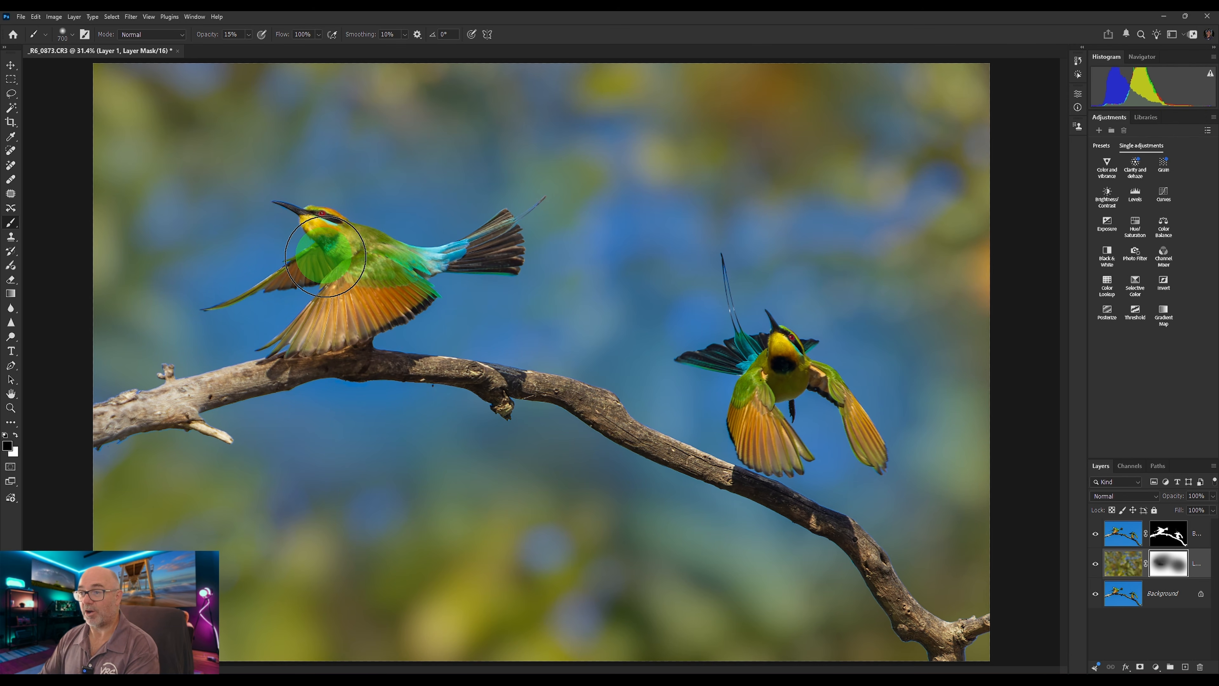
pyautogui.press(']')
pyautogui.press(']')
pyautogui.press(']')
pyautogui.press(']')
pyautogui.press(']')
pyautogui.press(']')
pyautogui.press(']')
pyautogui.press(']')
pyautogui.press(']')
pyautogui.press(']')
pyautogui.press(']')
pyautogui.press(']')
pyautogui.press(']')
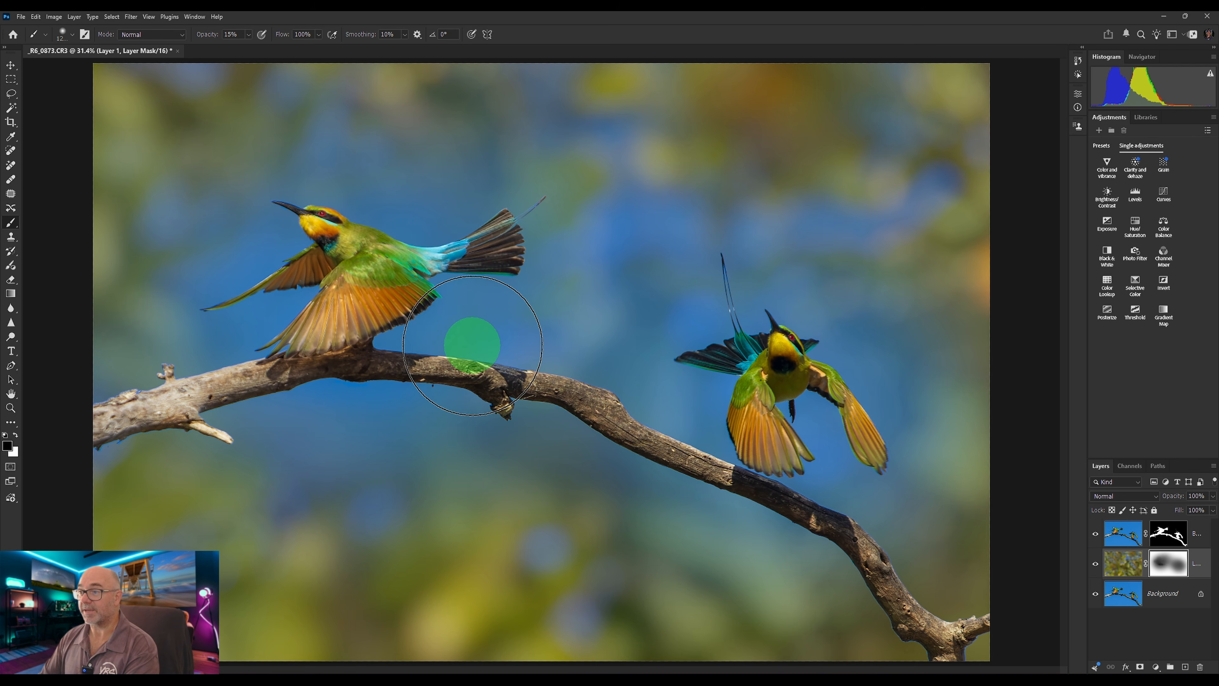
pyautogui.moveTo(468, 271)
pyautogui.mouseDown()
pyautogui.moveTo(574, 235)
pyautogui.moveTo(301, 260)
pyautogui.mouseUp()
pyautogui.click(212, 334)
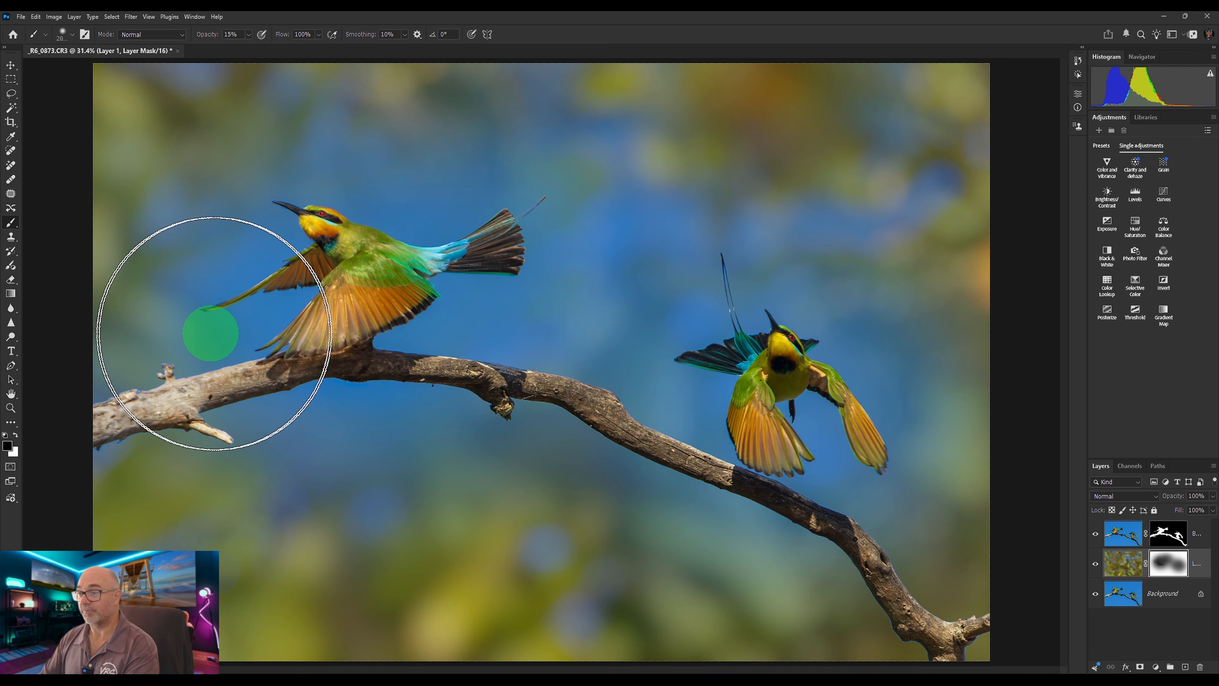
pyautogui.click(799, 413)
pyautogui.moveTo(365, 230)
pyautogui.mouseDown()
pyautogui.moveTo(429, 229)
pyautogui.moveTo(749, 307)
pyautogui.mouseUp()
pyautogui.moveTo(344, 381)
pyautogui.mouseDown()
pyautogui.moveTo(285, 385)
pyautogui.moveTo(337, 414)
pyautogui.moveTo(377, 262)
pyautogui.mouseUp()
pyautogui.moveTo(512, 487)
pyautogui.mouseDown()
pyautogui.moveTo(533, 488)
pyautogui.moveTo(127, 509)
pyautogui.moveTo(269, 552)
pyautogui.mouseUp()
pyautogui.click(1096, 563)
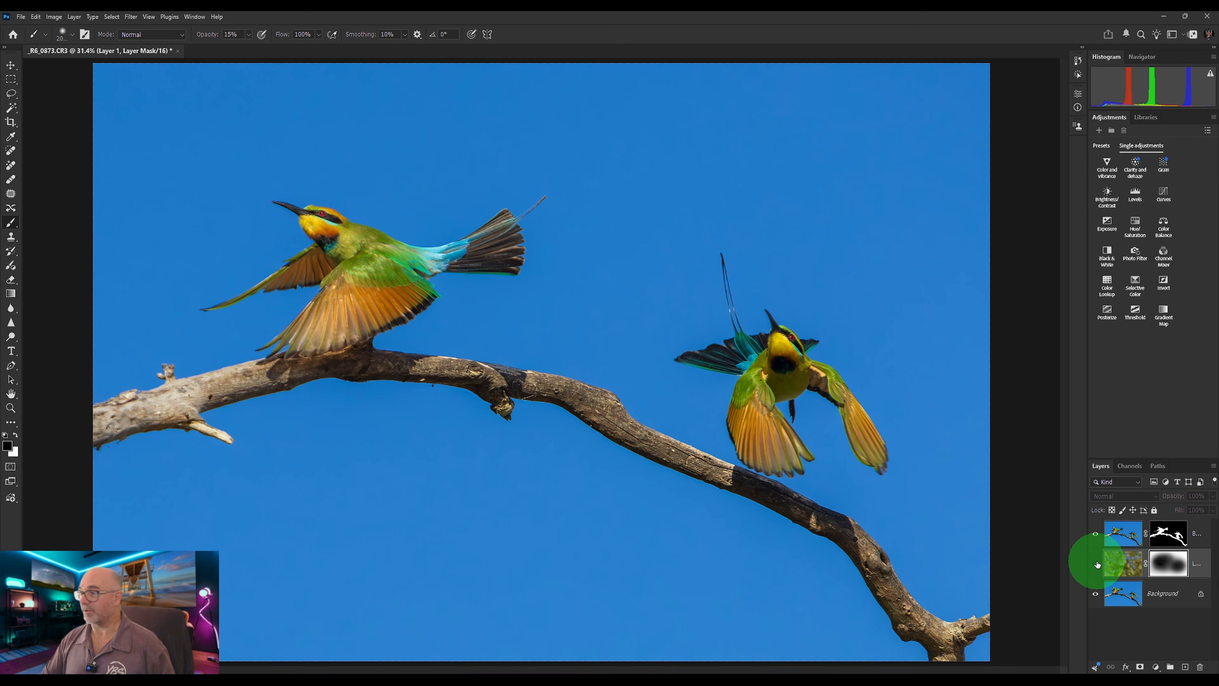
pyautogui.click(1095, 564)
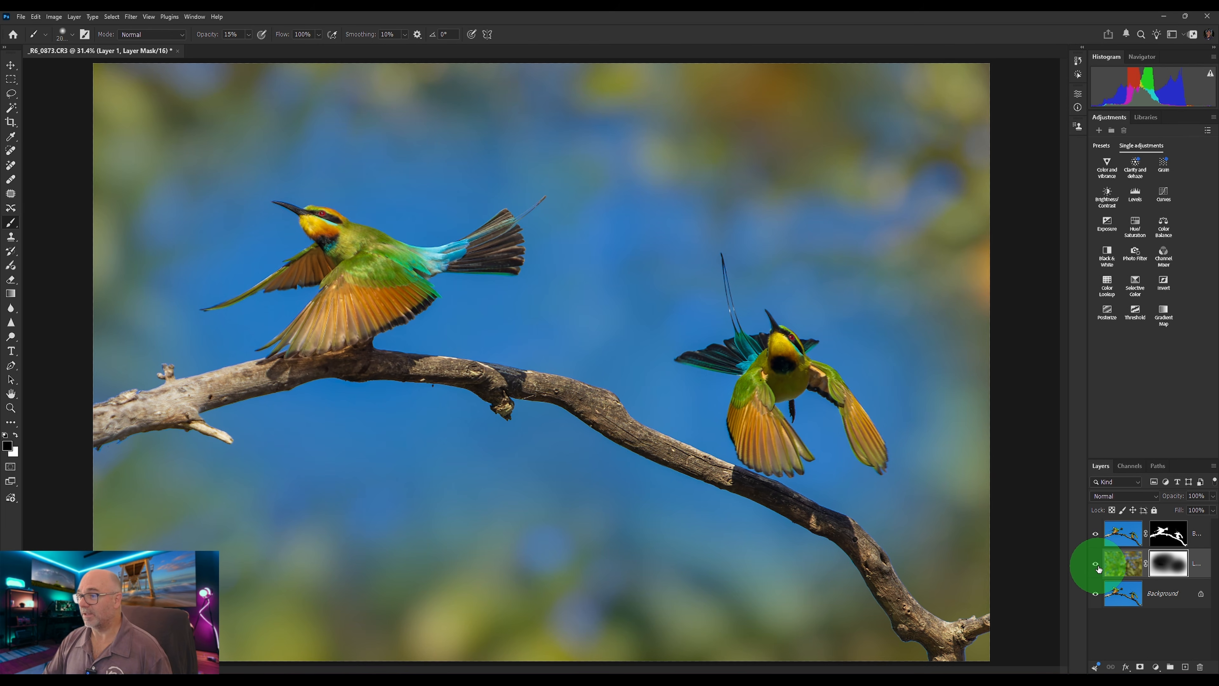